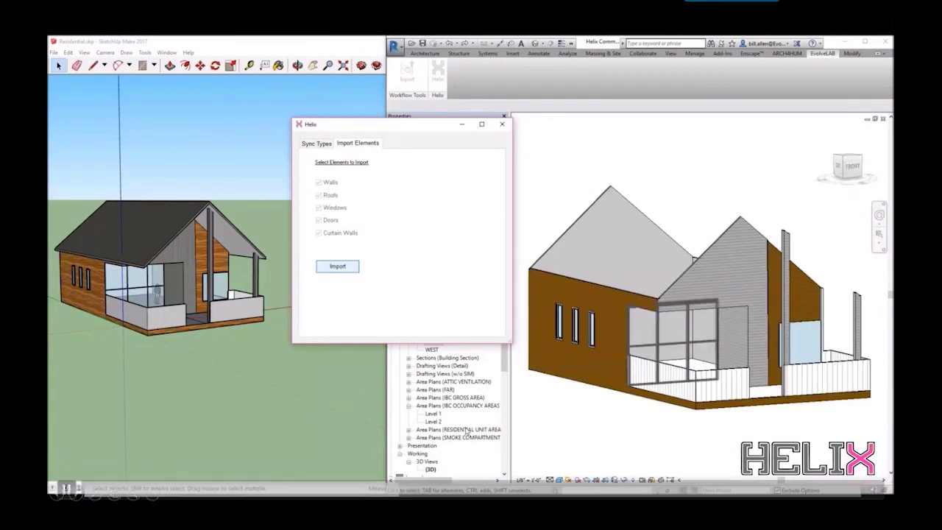
Let the Helix demo video finish and exit the slideshow back to slide 6.
{"action": "key", "text": "Return"}
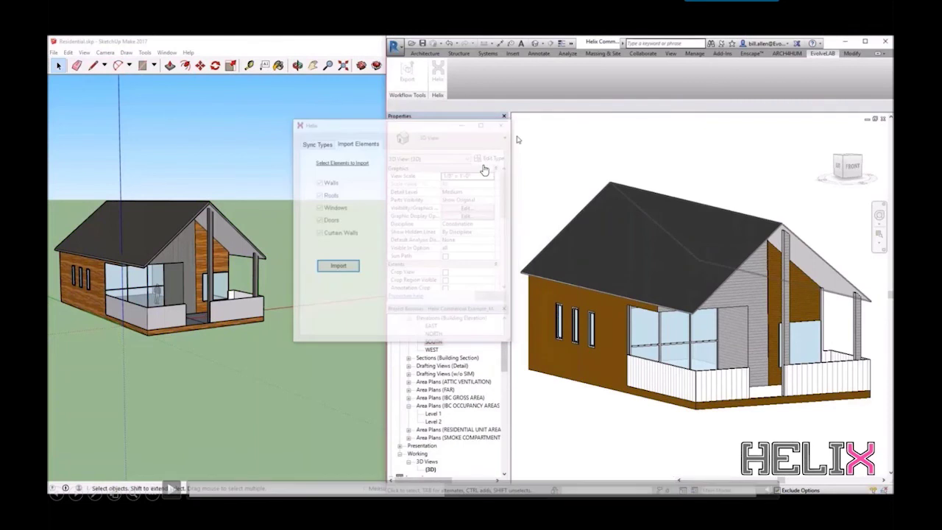
{"action": "key", "text": "Escape"}
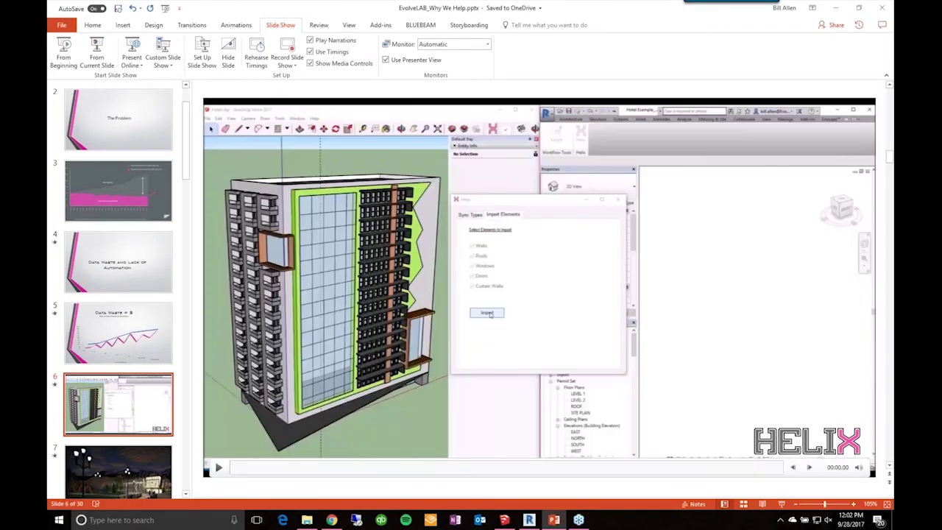
Launch Helix in Revit beside the SketchUp model, declining the update, and place its window over Revit.
{"action": "left_click", "coordinate": [504, 520]}
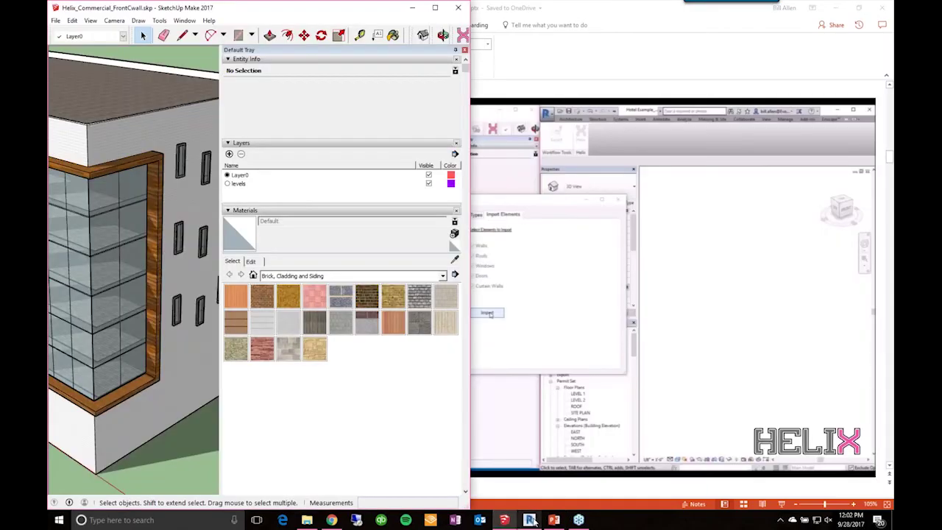
{"action": "left_click", "coordinate": [528, 519]}
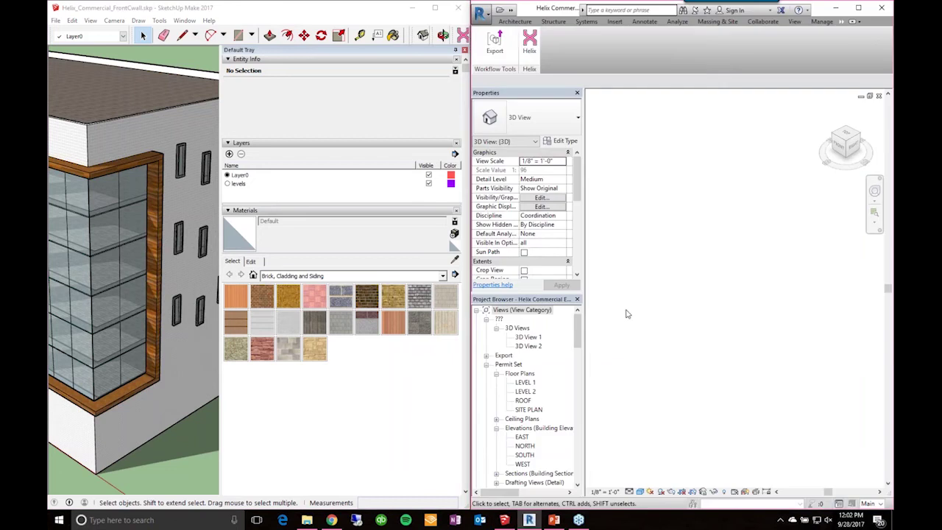
{"action": "left_click", "coordinate": [531, 46]}
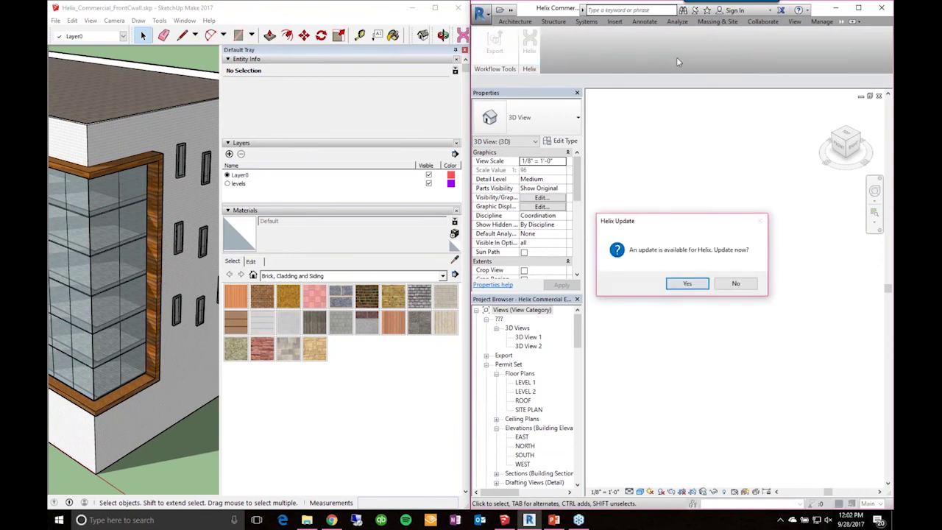
{"action": "left_click", "coordinate": [731, 283]}
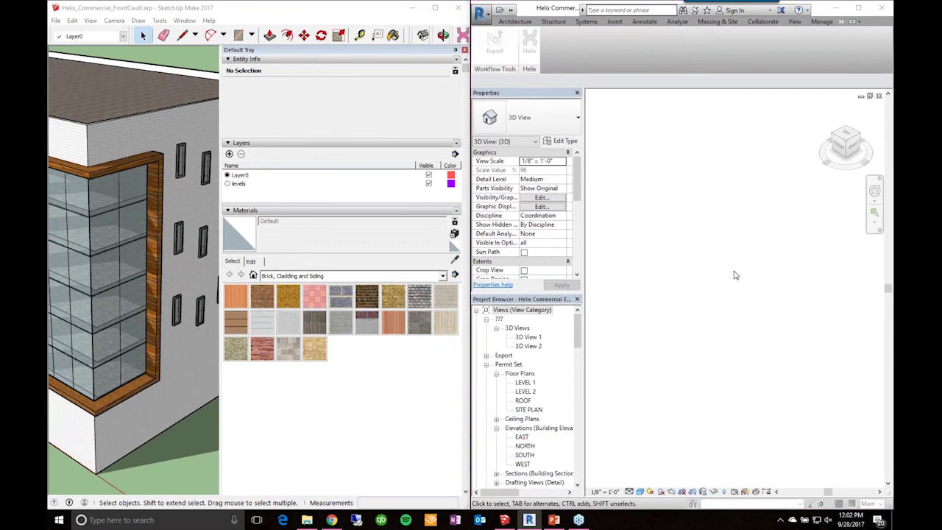
{"action": "left_click_drag", "start_coordinate": [265, 83], "coordinate": [638, 134]}
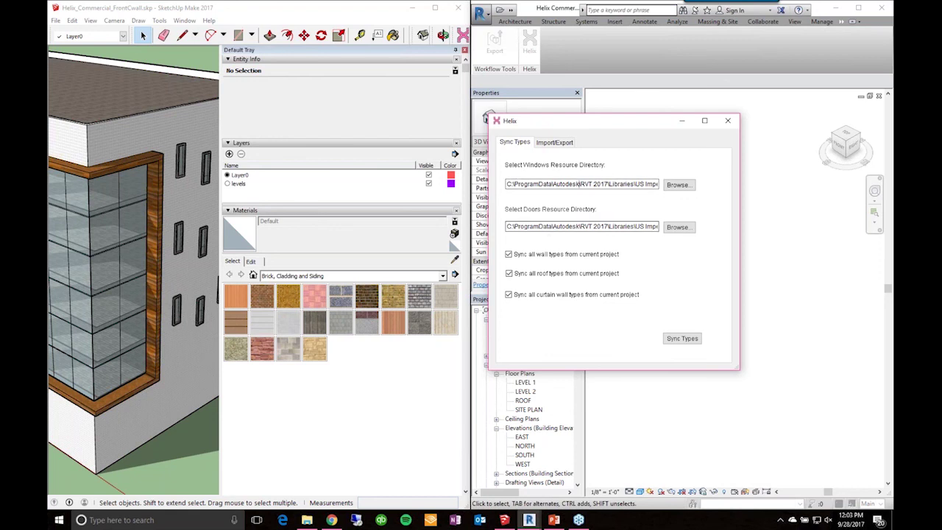
Verify the doors resource path, sync wall, roof and curtain wall types, then close Helix.
{"action": "left_click", "coordinate": [547, 228]}
{"action": "left_click", "coordinate": [686, 339]}
{"action": "left_click", "coordinate": [729, 121]}
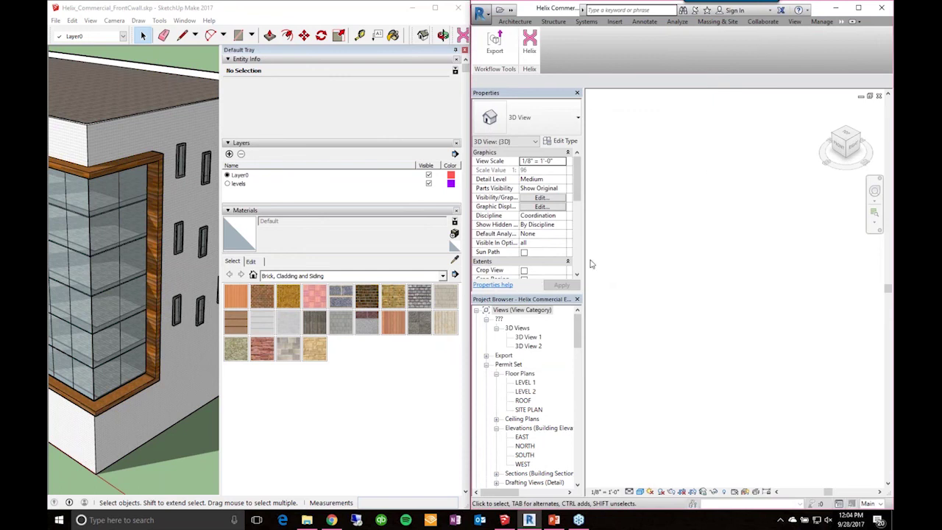
{"action": "left_click", "coordinate": [194, 63]}
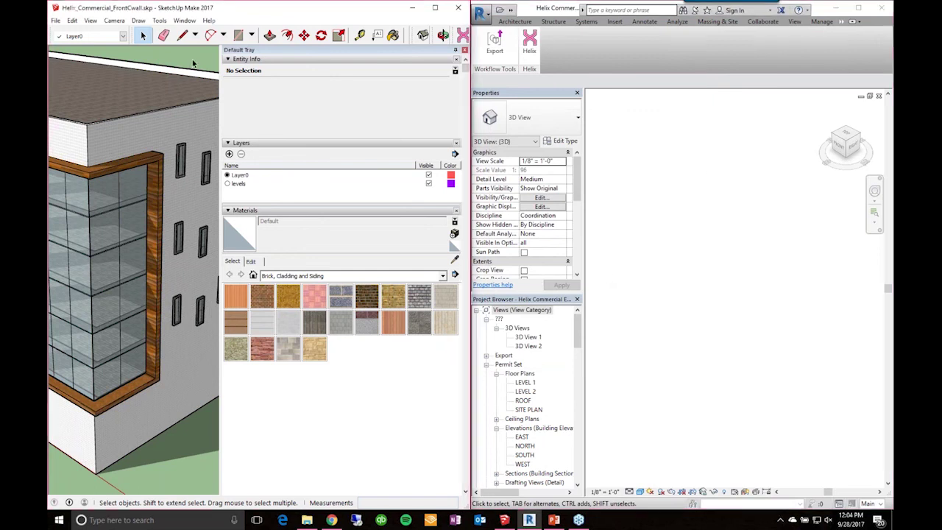
{"action": "scroll", "coordinate": [161, 193], "scroll_direction": "down", "scroll_amount": 10}
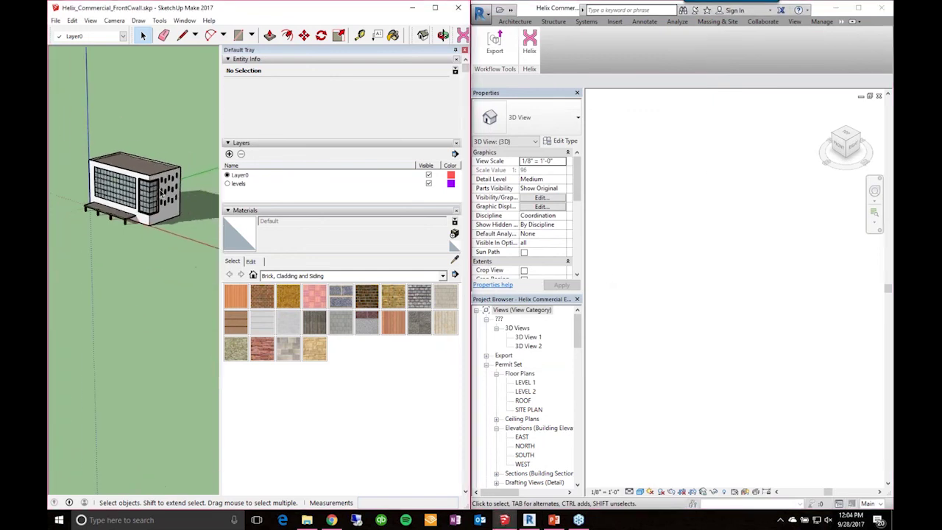
{"action": "mouse_move", "coordinate": [161, 193]}
{"action": "middle_mouse_down"}
{"action": "mouse_move", "coordinate": [84, 168]}
{"action": "mouse_move", "coordinate": [178, 214]}
{"action": "mouse_move", "coordinate": [203, 206]}
{"action": "mouse_move", "coordinate": [198, 188]}
{"action": "mouse_move", "coordinate": [188, 236]}
{"action": "middle_mouse_up"}
{"action": "scroll", "coordinate": [147, 197], "scroll_direction": "up", "scroll_amount": 3}
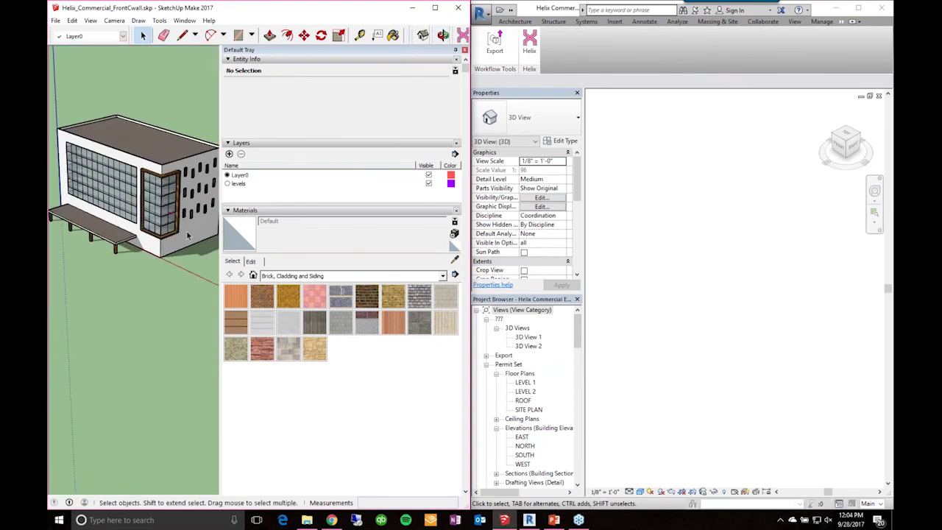
{"action": "scroll", "coordinate": [195, 198], "scroll_direction": "up", "scroll_amount": 5}
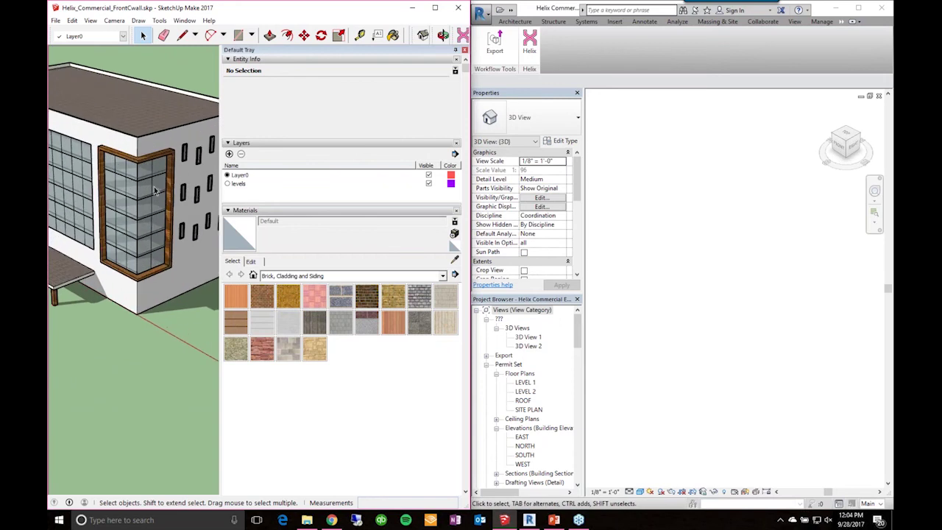
{"action": "scroll", "coordinate": [165, 200], "scroll_direction": "down", "scroll_amount": 6}
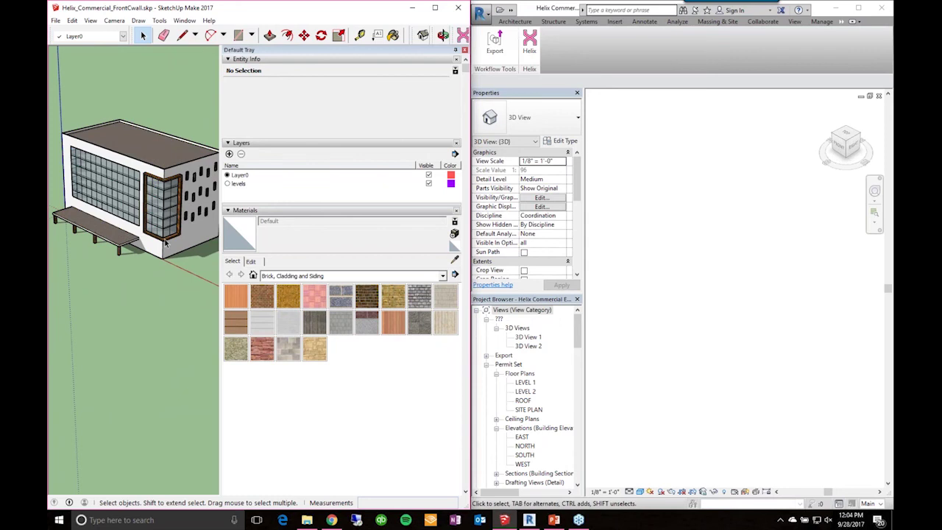
{"action": "scroll", "coordinate": [206, 248], "scroll_direction": "up", "scroll_amount": 5}
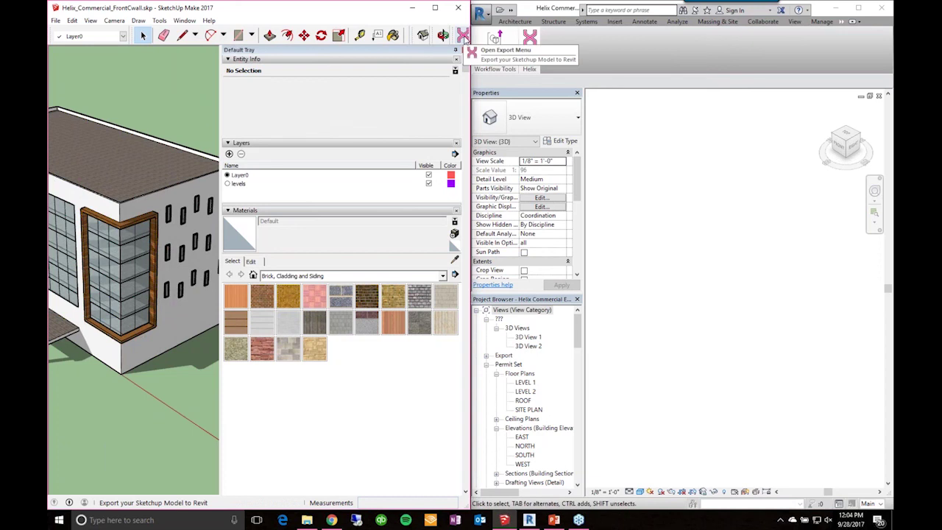
Open Helix Map Components, move it off the model, and remove the Brick Flemmish Bond mapping.
{"action": "left_click", "coordinate": [462, 35]}
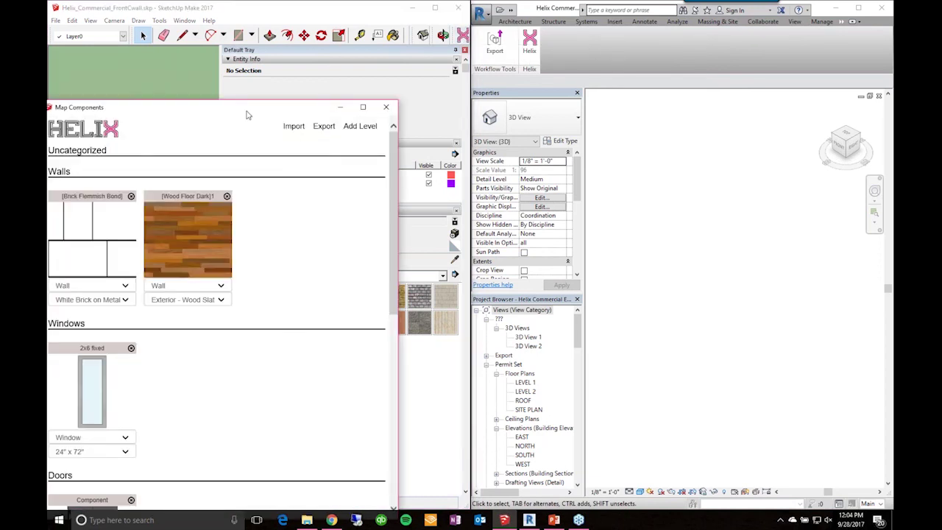
{"action": "left_click_drag", "start_coordinate": [247, 114], "coordinate": [493, 62]}
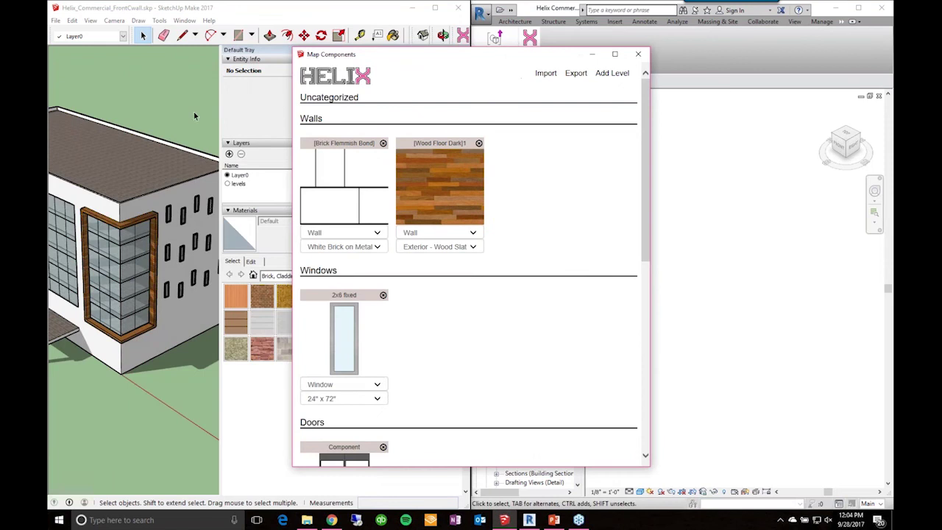
{"action": "scroll", "coordinate": [195, 115], "scroll_direction": "down", "scroll_amount": 5}
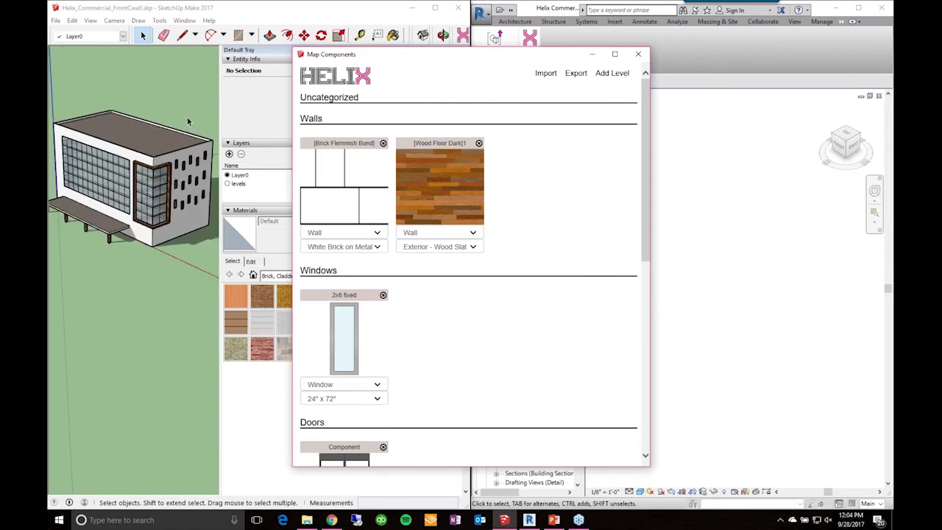
{"action": "scroll", "coordinate": [188, 121], "scroll_direction": "up", "scroll_amount": 2}
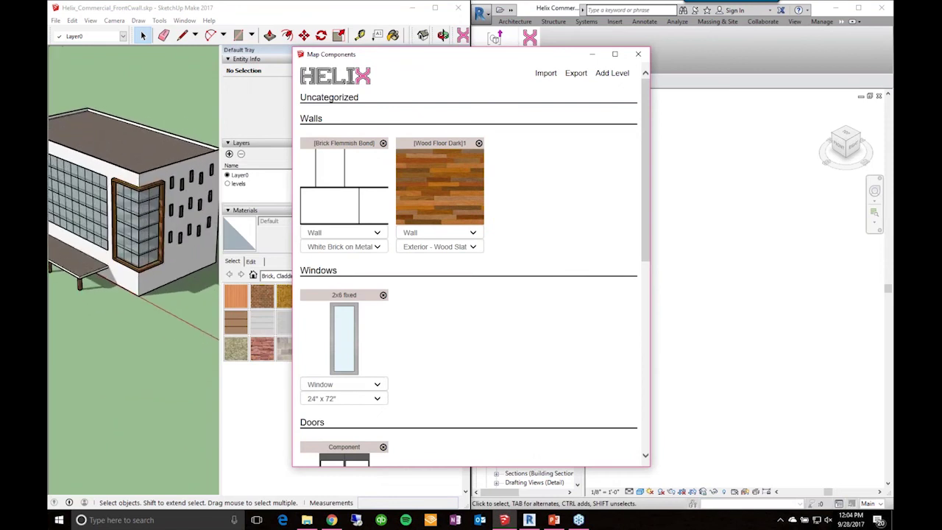
{"action": "left_click", "coordinate": [383, 144]}
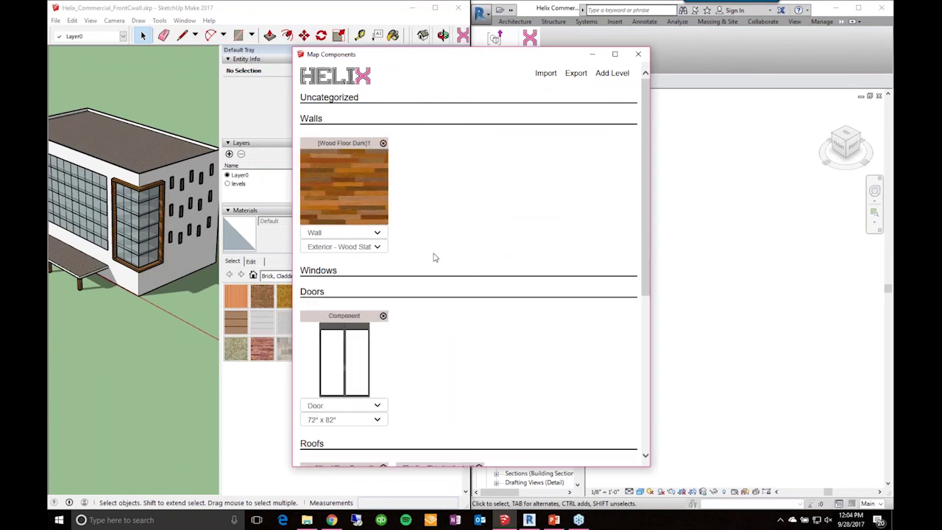
Select the wall face above the glazed corner of the building.
{"action": "left_click", "coordinate": [192, 109]}
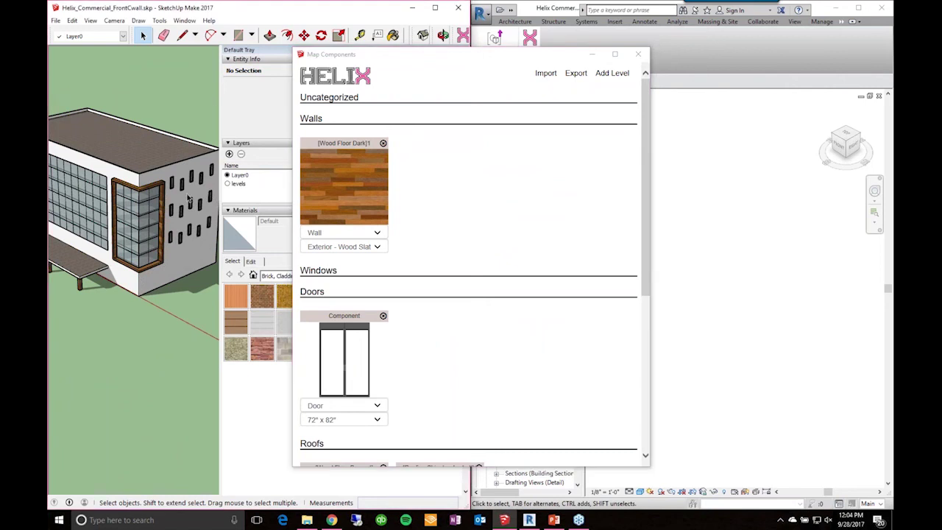
{"action": "scroll", "coordinate": [182, 162], "scroll_direction": "up", "scroll_amount": 5}
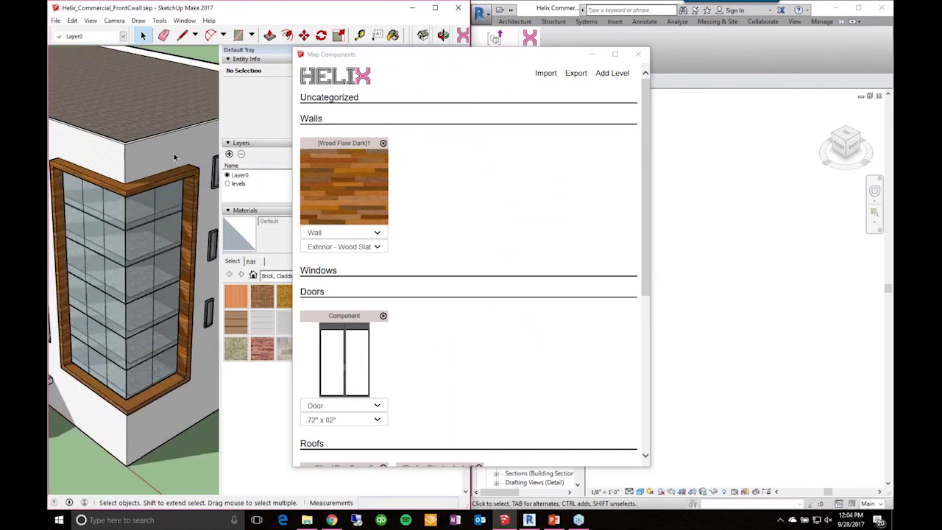
{"action": "left_click", "coordinate": [179, 160]}
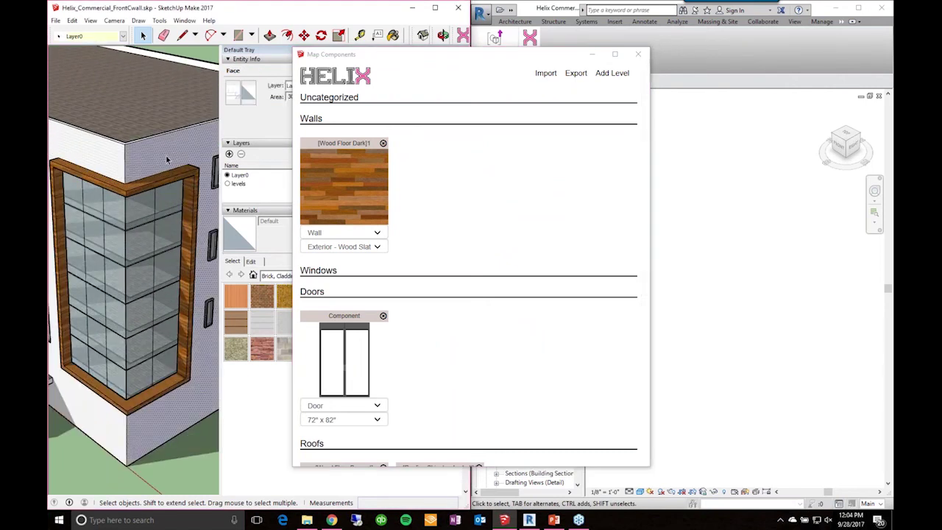
Send the selected wall face and the 2x6 fixed window component to the Helix mapping list.
{"action": "right_click", "coordinate": [167, 158]}
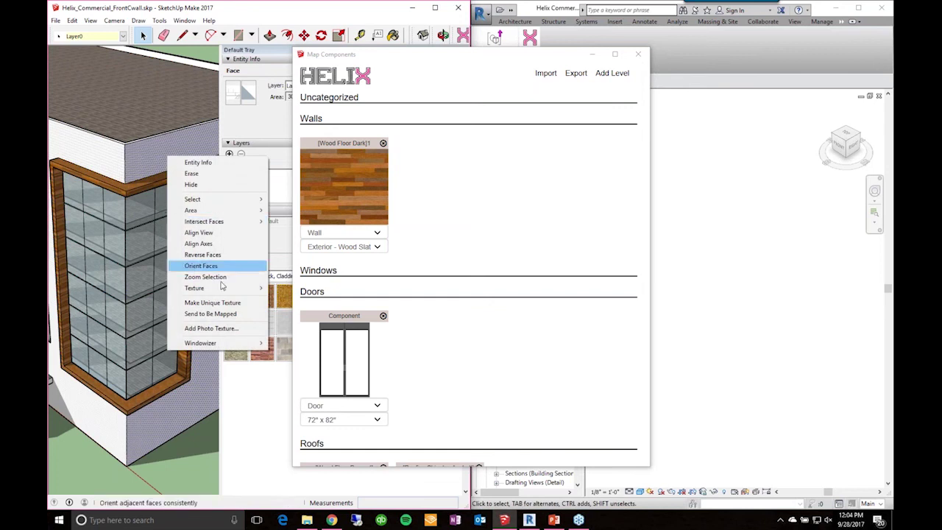
{"action": "left_click", "coordinate": [222, 315]}
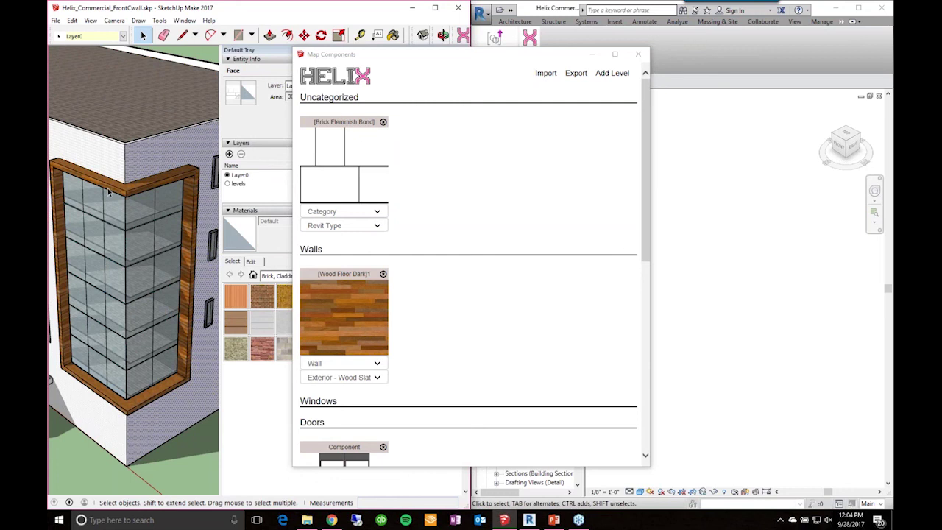
{"action": "scroll", "coordinate": [108, 213], "scroll_direction": "down", "scroll_amount": 3}
{"action": "scroll", "coordinate": [168, 193], "scroll_direction": "up", "scroll_amount": 3}
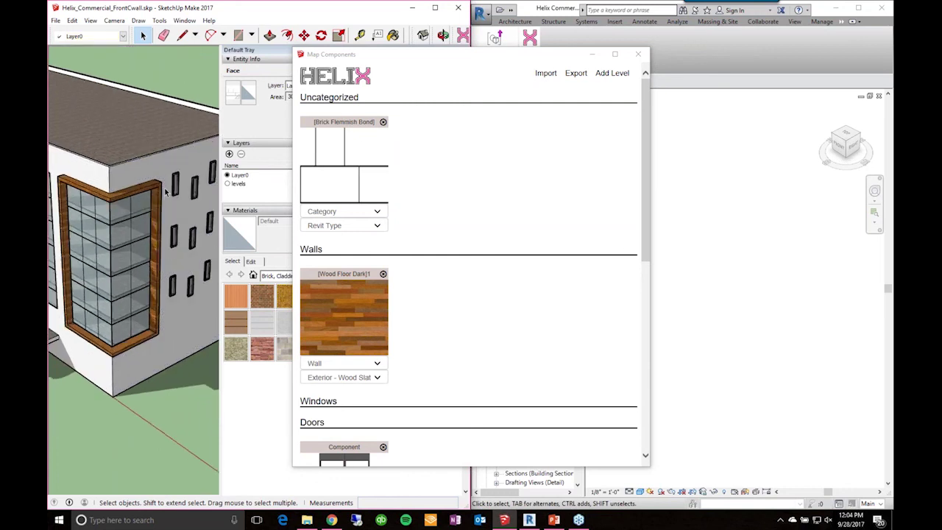
{"action": "right_click", "coordinate": [180, 181]}
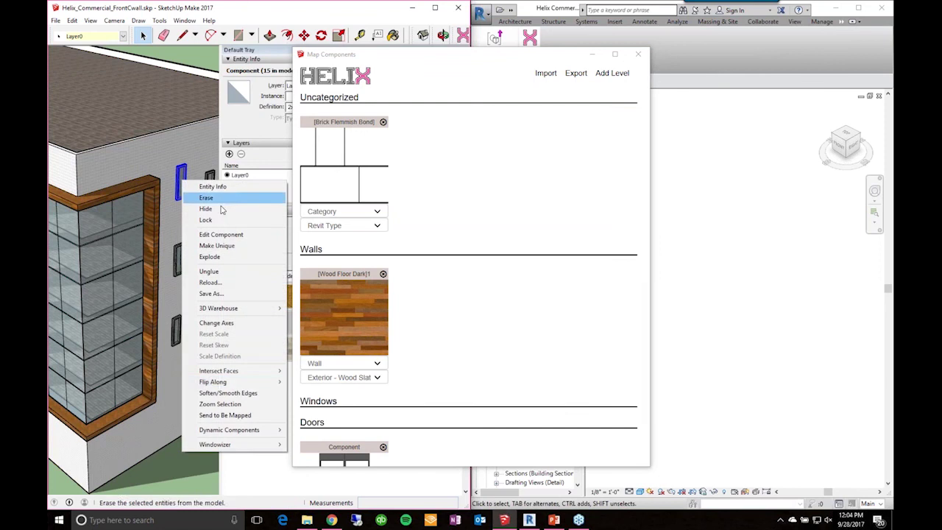
{"action": "left_click", "coordinate": [241, 416]}
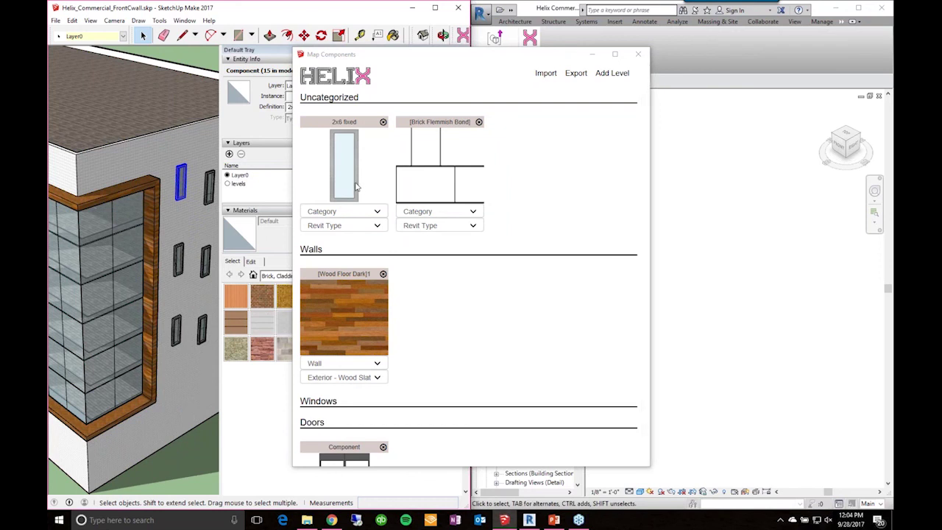
{"action": "scroll", "coordinate": [165, 152], "scroll_direction": "down", "scroll_amount": 2}
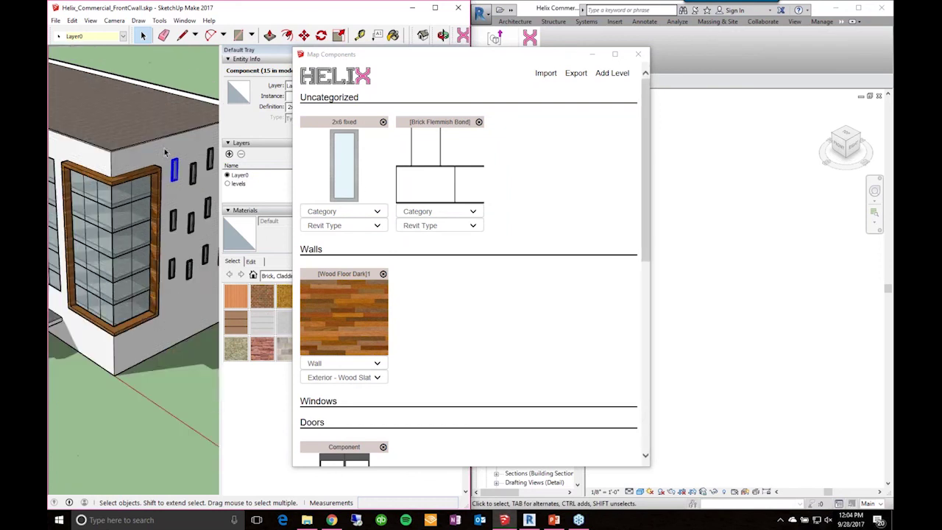
Categorize the 2x6 fixed card as a Window and the Brick Flemmish Bond card as a Wall.
{"action": "left_click", "coordinate": [355, 213]}
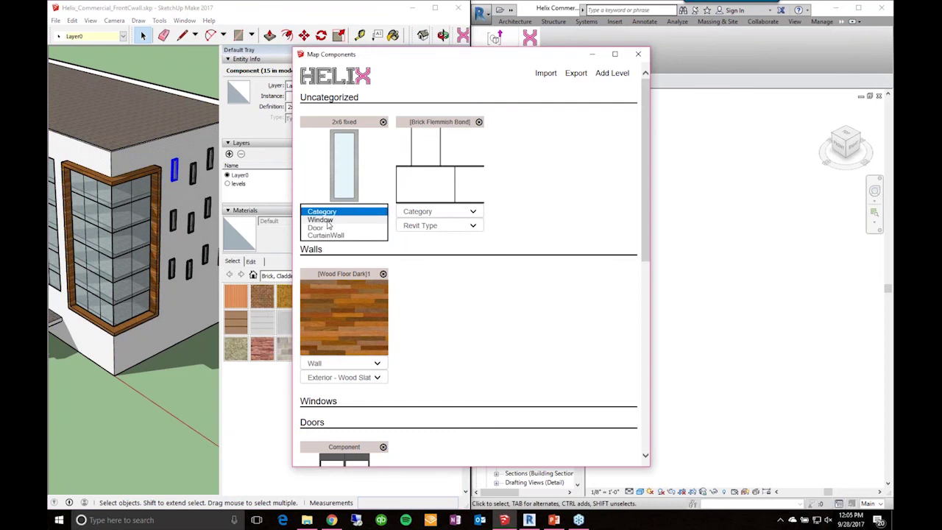
{"action": "left_click", "coordinate": [328, 221]}
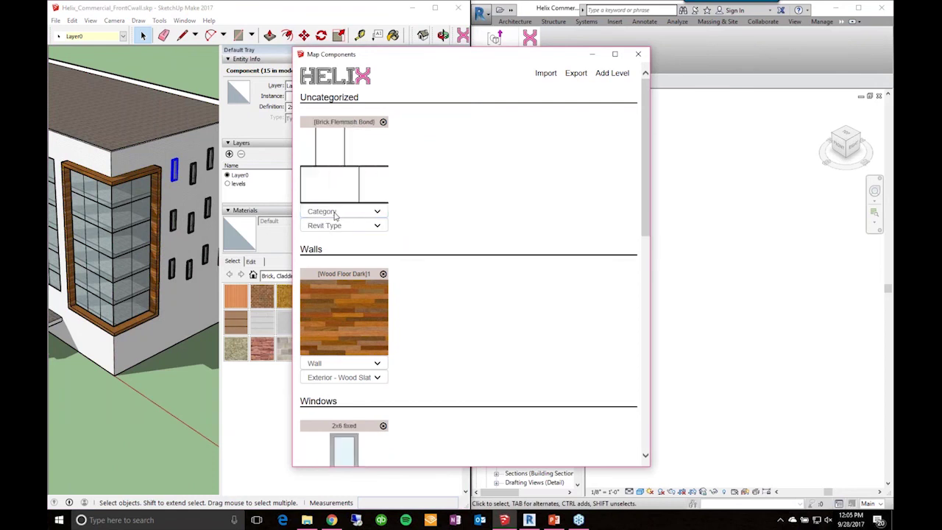
{"action": "left_click", "coordinate": [334, 212]}
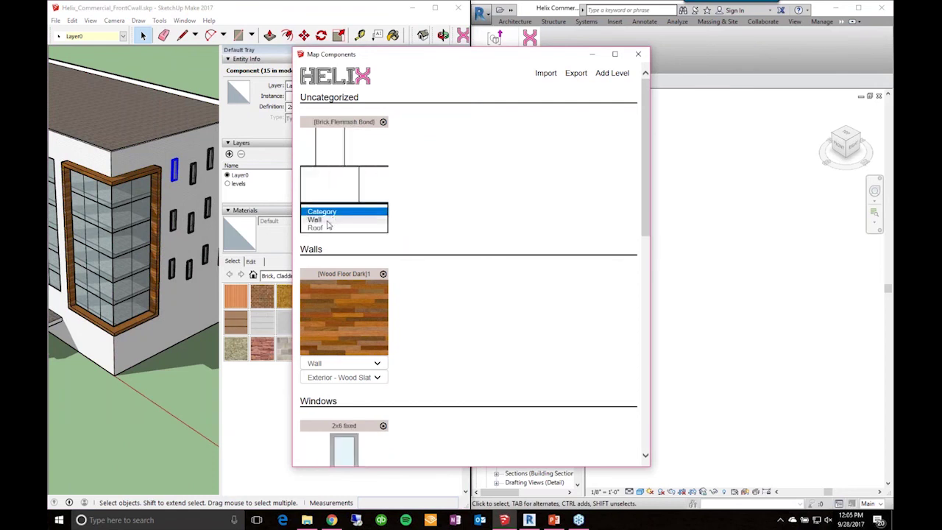
{"action": "left_click", "coordinate": [328, 222]}
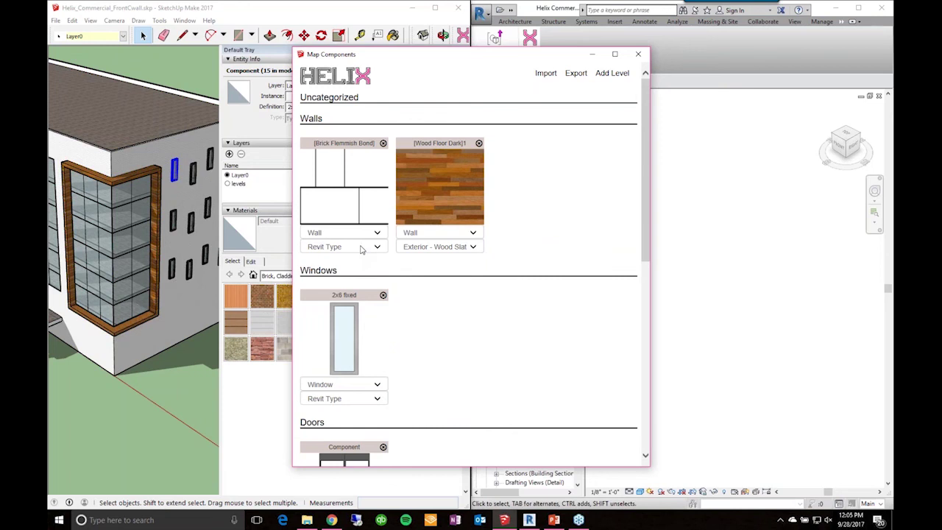
{"action": "left_click", "coordinate": [361, 249]}
{"action": "scroll", "coordinate": [398, 293], "scroll_direction": "down", "scroll_amount": 2}
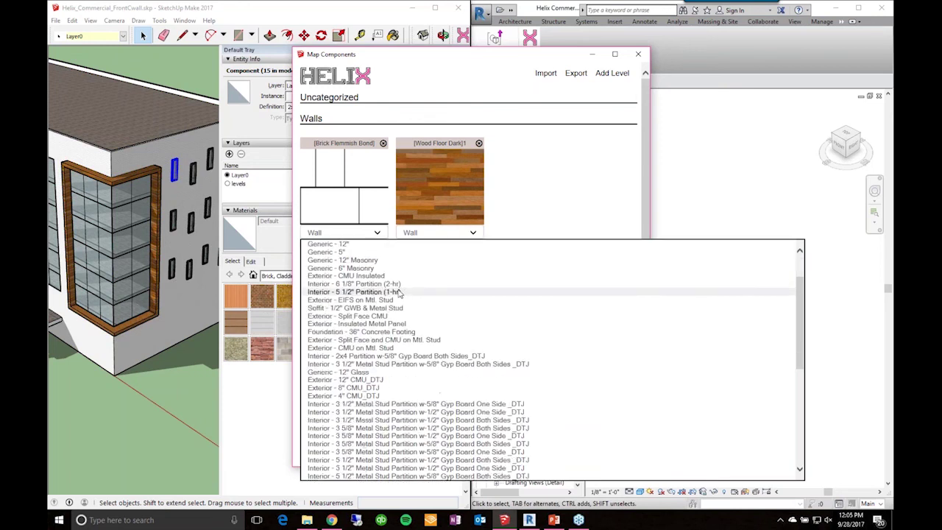
{"action": "scroll", "coordinate": [398, 293], "scroll_direction": "down", "scroll_amount": 10}
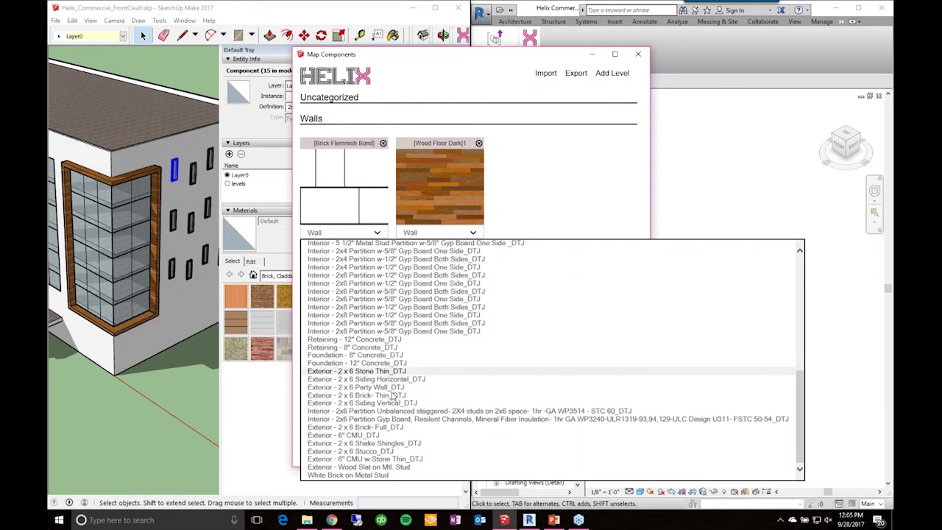
{"action": "left_click", "coordinate": [333, 476]}
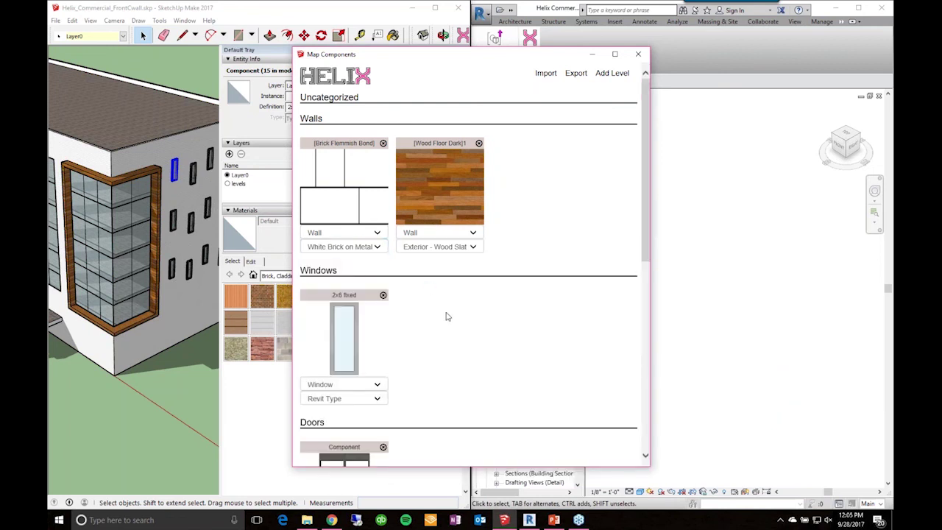
Map the 2x6 fixed window to the Revit window type 24" x 72".
{"action": "left_click", "coordinate": [374, 399]}
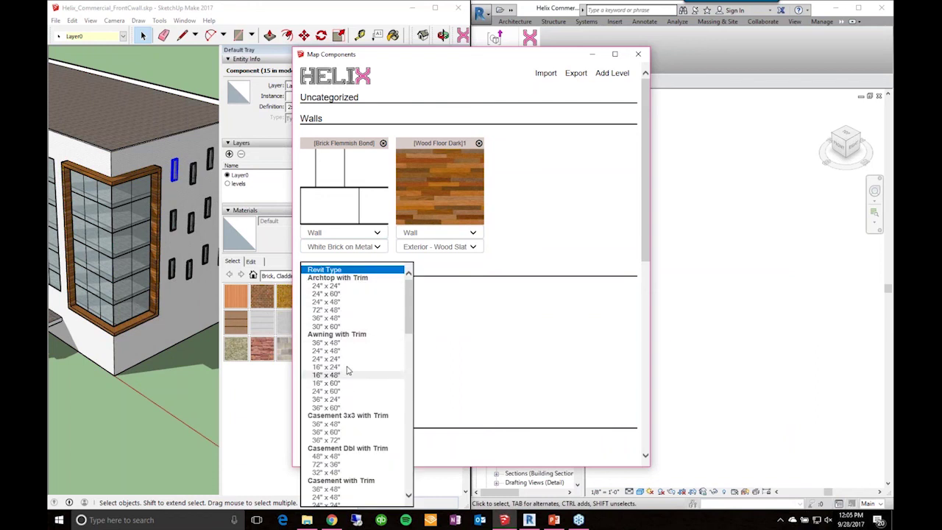
{"action": "scroll", "coordinate": [348, 364], "scroll_direction": "down", "scroll_amount": 4}
{"action": "scroll", "coordinate": [348, 359], "scroll_direction": "down", "scroll_amount": 2}
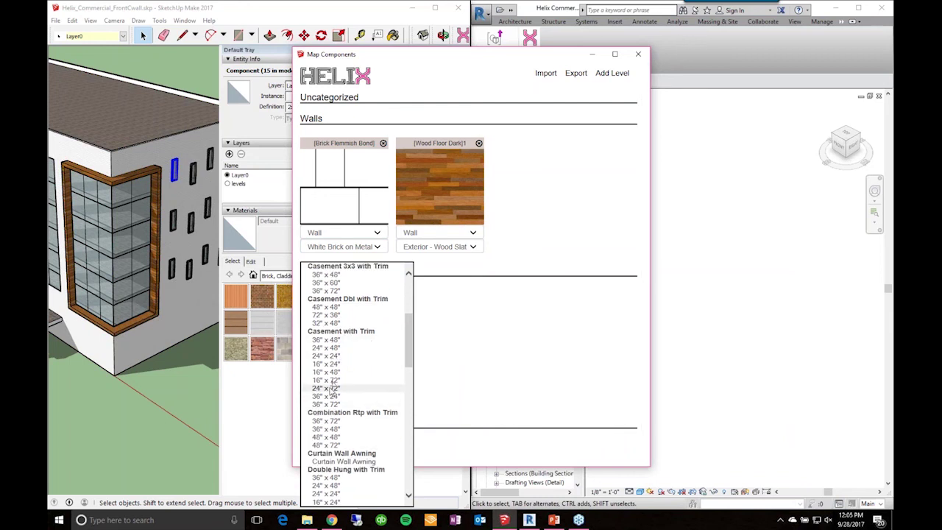
{"action": "left_click", "coordinate": [359, 389]}
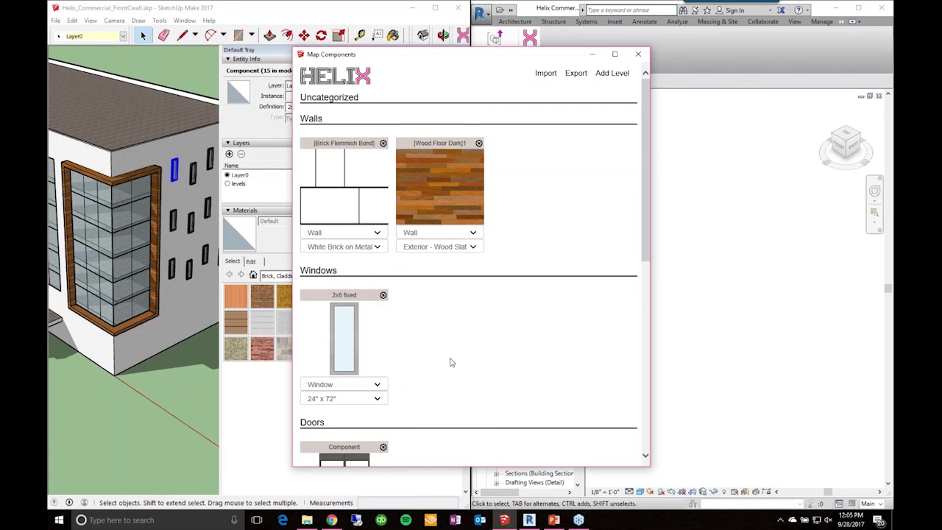
{"action": "scroll", "coordinate": [184, 294], "scroll_direction": "down", "scroll_amount": 5}
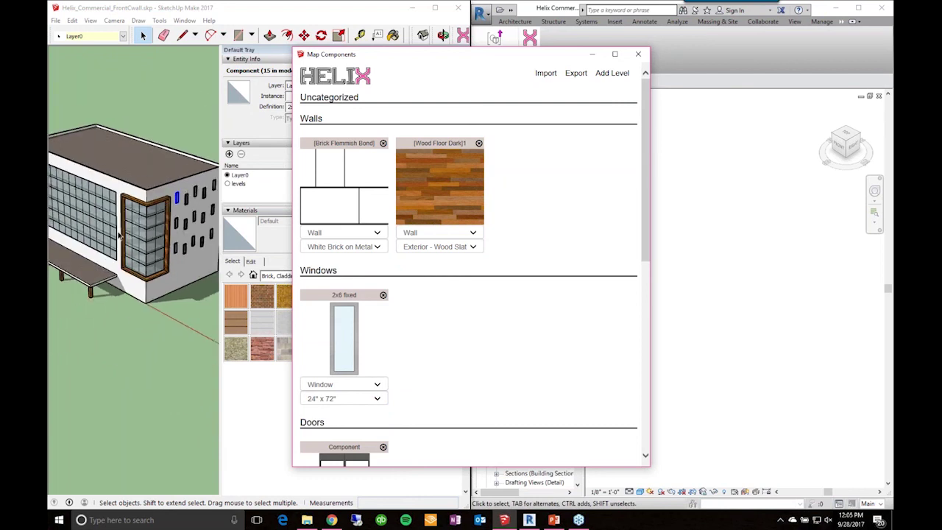
{"action": "scroll", "coordinate": [125, 235], "scroll_direction": "down", "scroll_amount": 2}
{"action": "scroll", "coordinate": [152, 233], "scroll_direction": "up", "scroll_amount": 5}
{"action": "scroll", "coordinate": [152, 233], "scroll_direction": "up", "scroll_amount": 2}
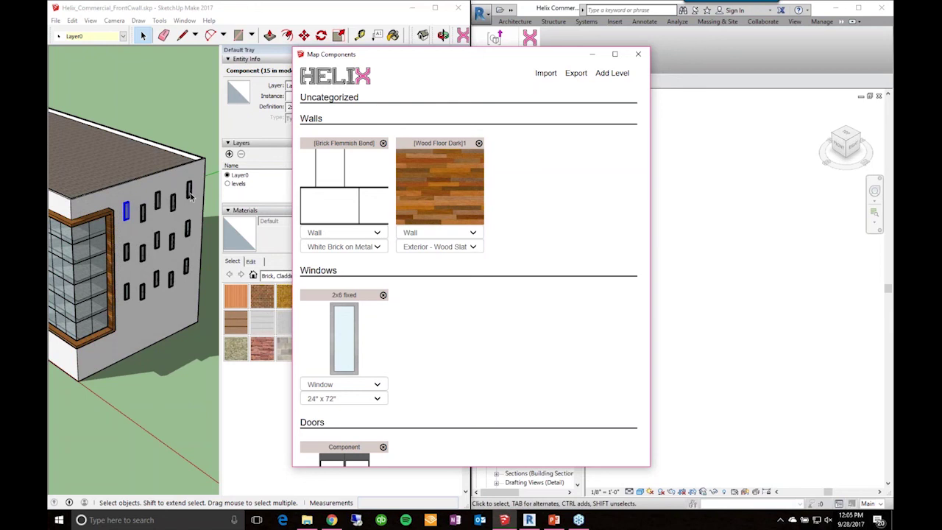
{"action": "left_click", "coordinate": [165, 125]}
{"action": "left_click", "coordinate": [114, 199]}
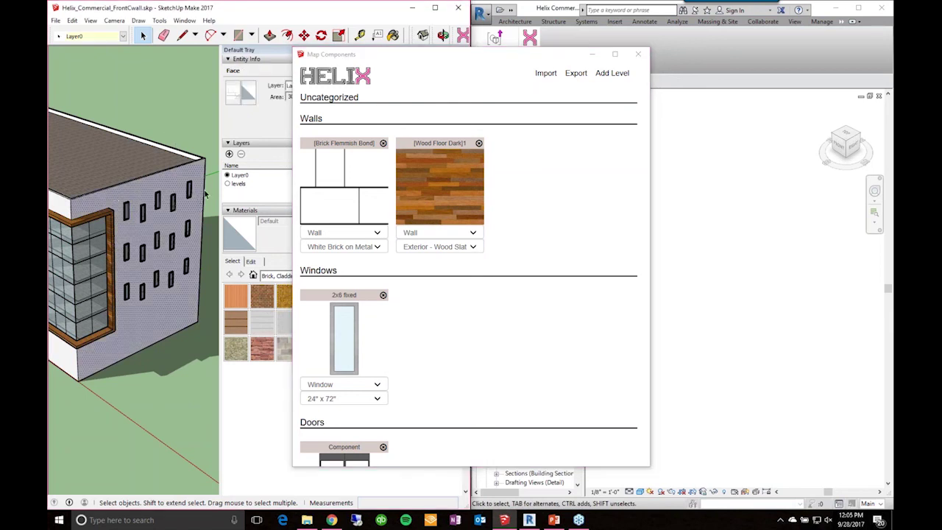
{"action": "middle_click_drag", "start_coordinate": [206, 194], "coordinate": [147, 196]}
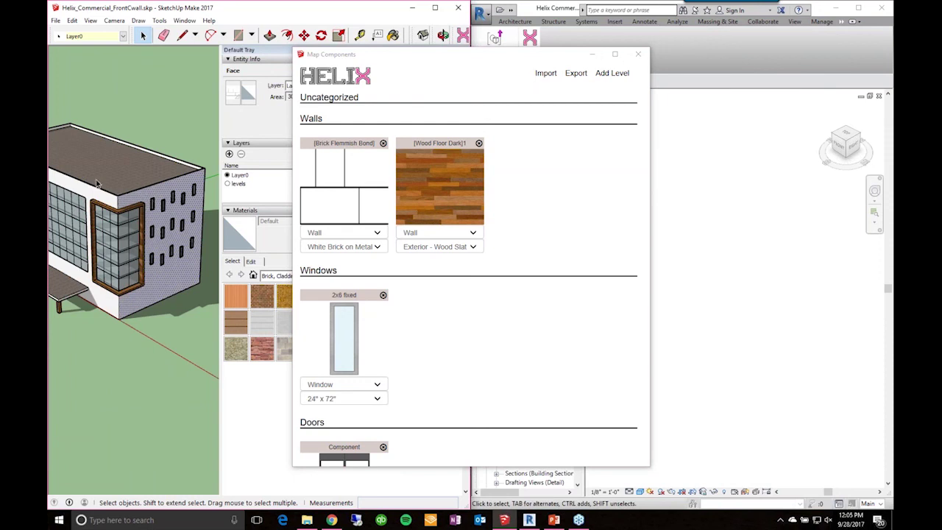
{"action": "scroll", "coordinate": [190, 162], "scroll_direction": "down", "scroll_amount": 2}
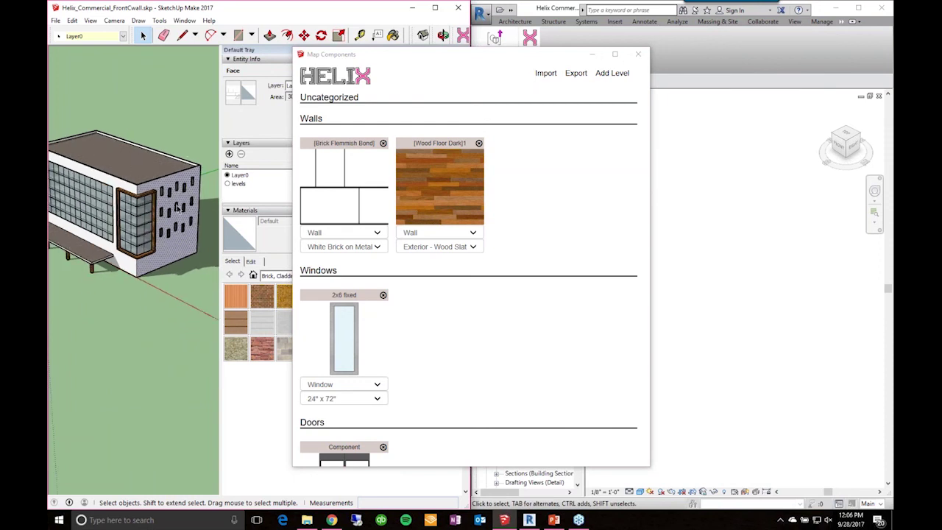
{"action": "scroll", "coordinate": [178, 209], "scroll_direction": "up", "scroll_amount": 3}
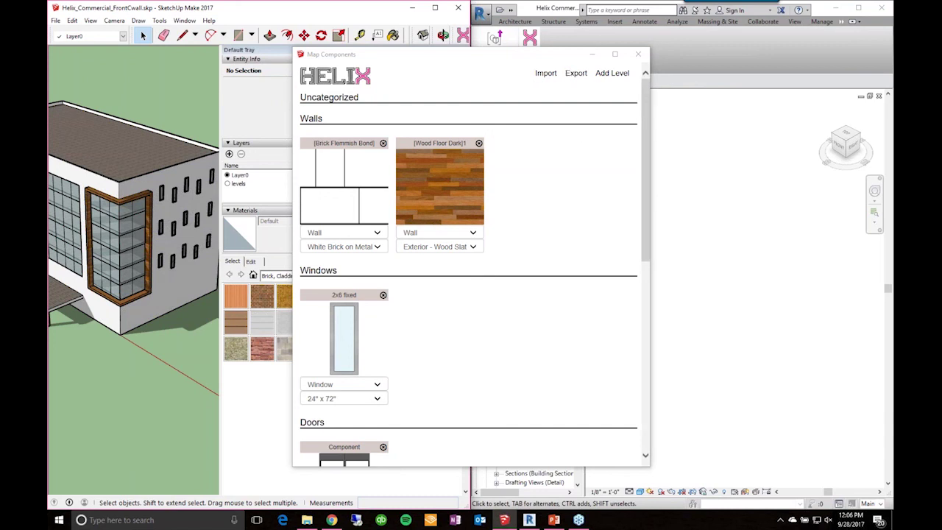
Export the mapped model for Revit, then close the progress console and Map Components window.
{"action": "left_click", "coordinate": [579, 74]}
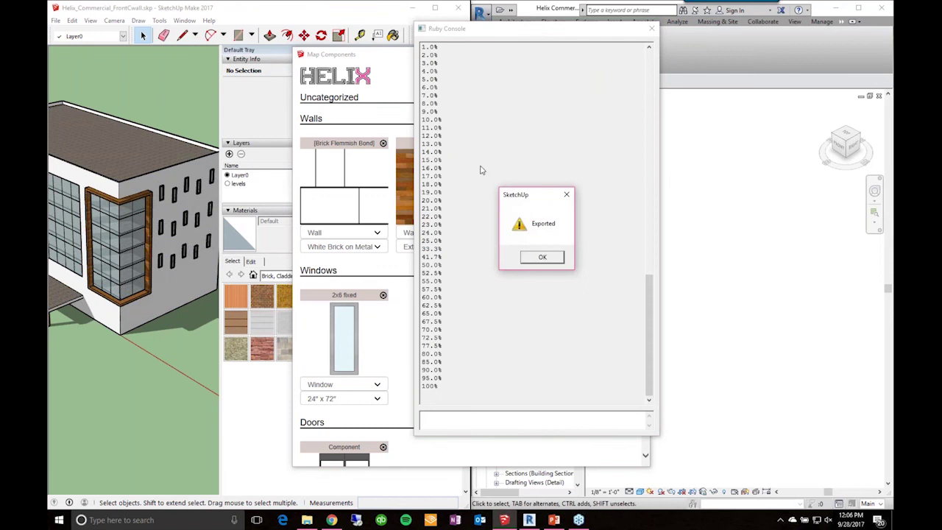
{"action": "left_click", "coordinate": [540, 257]}
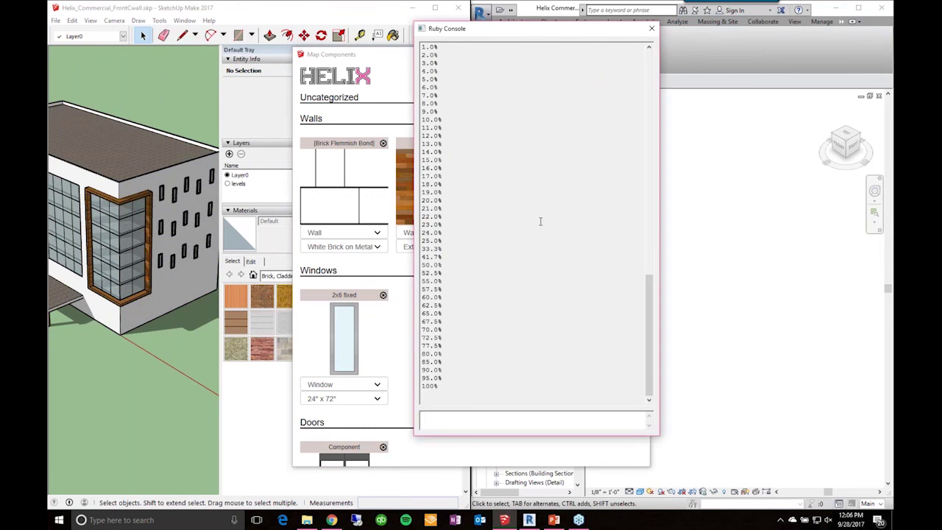
{"action": "left_click", "coordinate": [651, 29]}
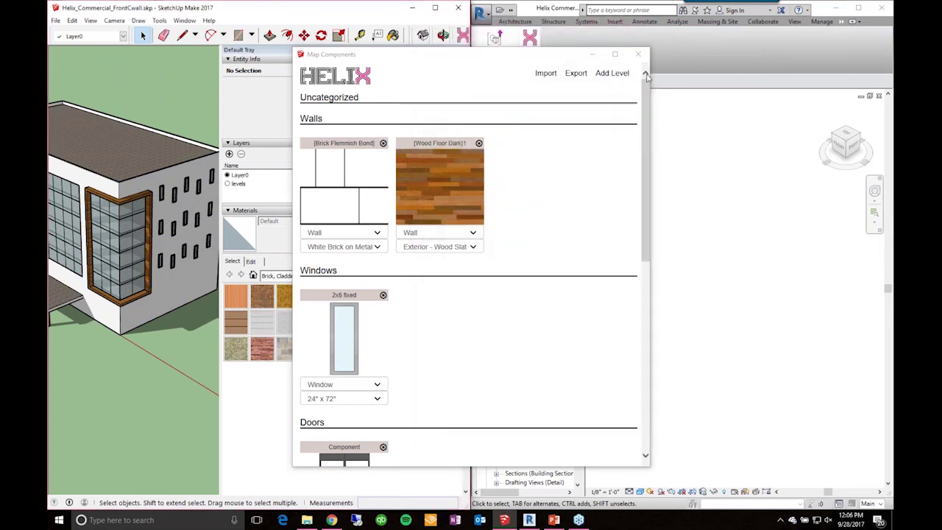
{"action": "left_click", "coordinate": [640, 56]}
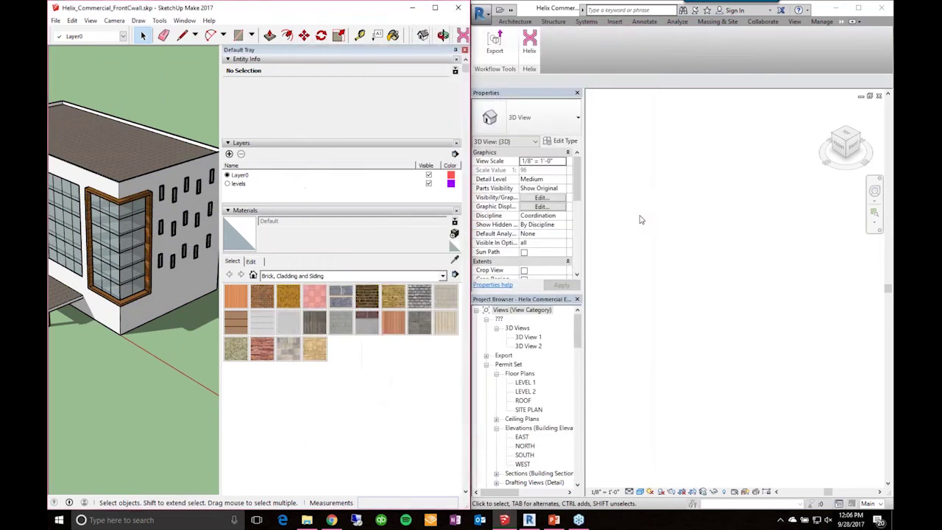
Launch Helix in Revit, decline the update, and import the mapped SketchUp building.
{"action": "left_click", "coordinate": [536, 47]}
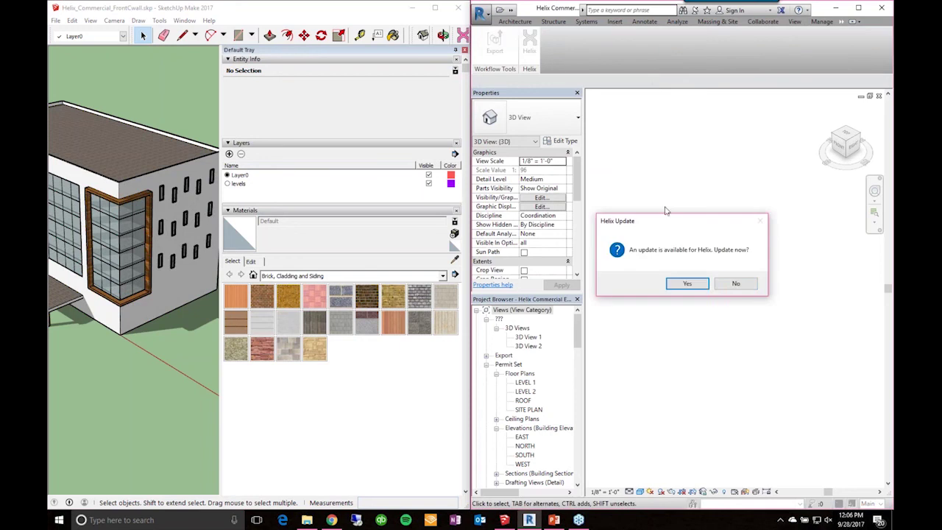
{"action": "left_click", "coordinate": [740, 286]}
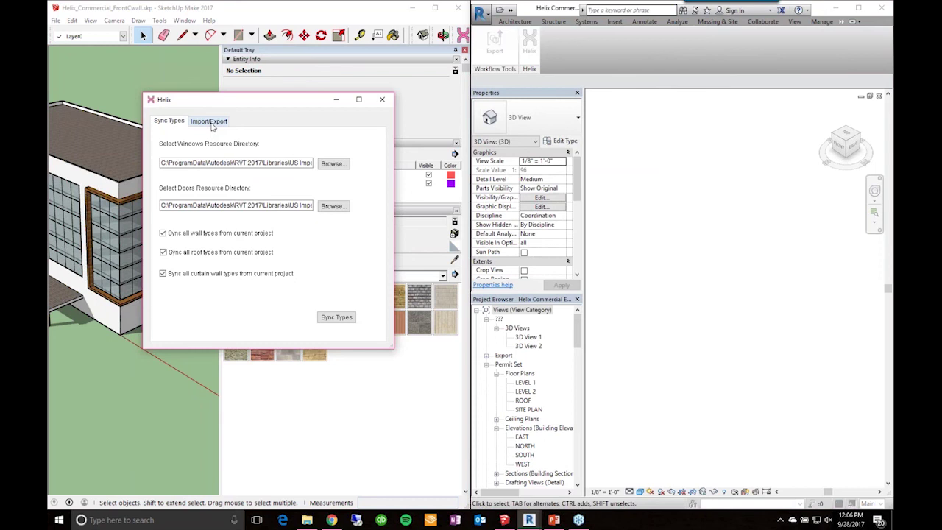
{"action": "left_click", "coordinate": [211, 122]}
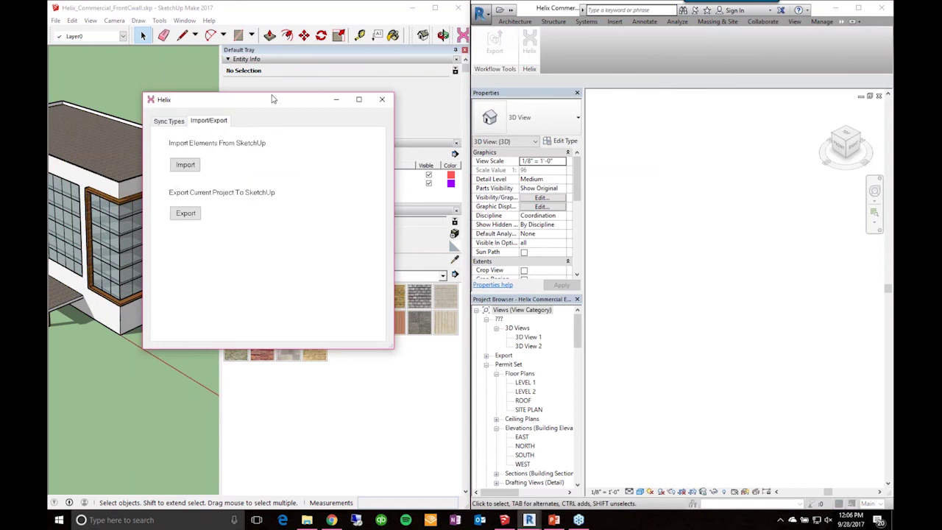
{"action": "left_click_drag", "start_coordinate": [269, 103], "coordinate": [562, 117]}
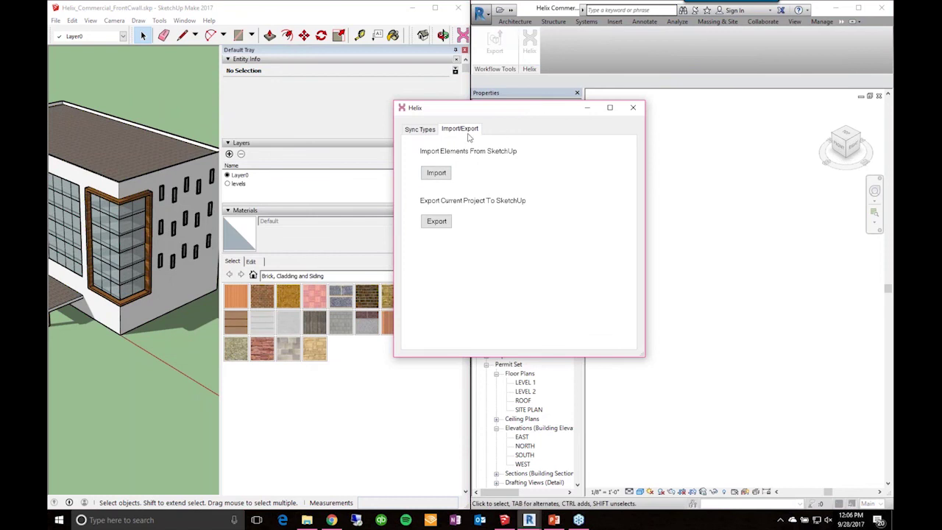
{"action": "left_click", "coordinate": [436, 175]}
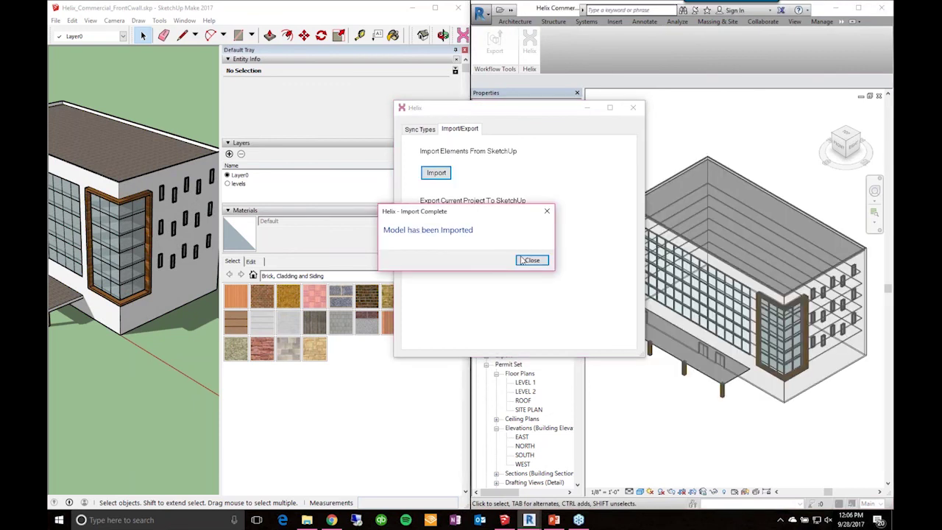
Dismiss the import message, close Helix, and isolate the White Brick on Metal Stud wall.
{"action": "left_click", "coordinate": [533, 259]}
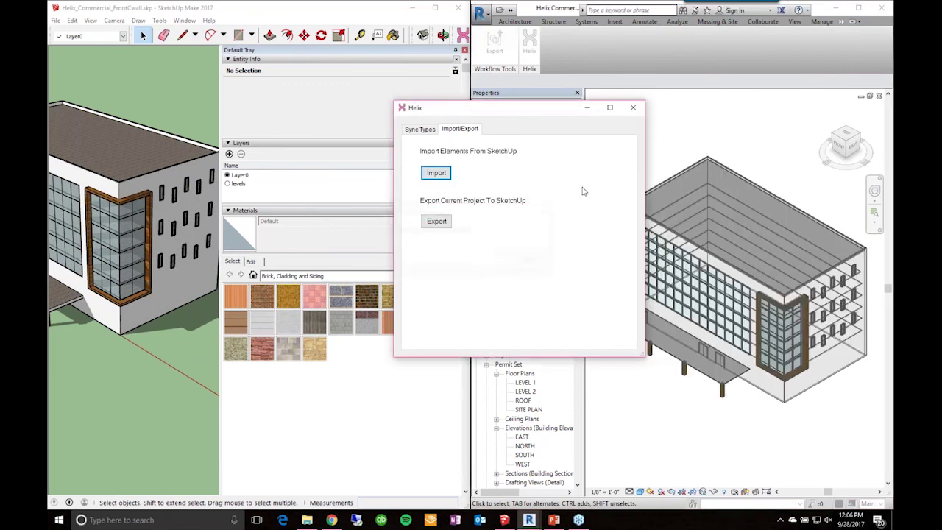
{"action": "left_click", "coordinate": [633, 107]}
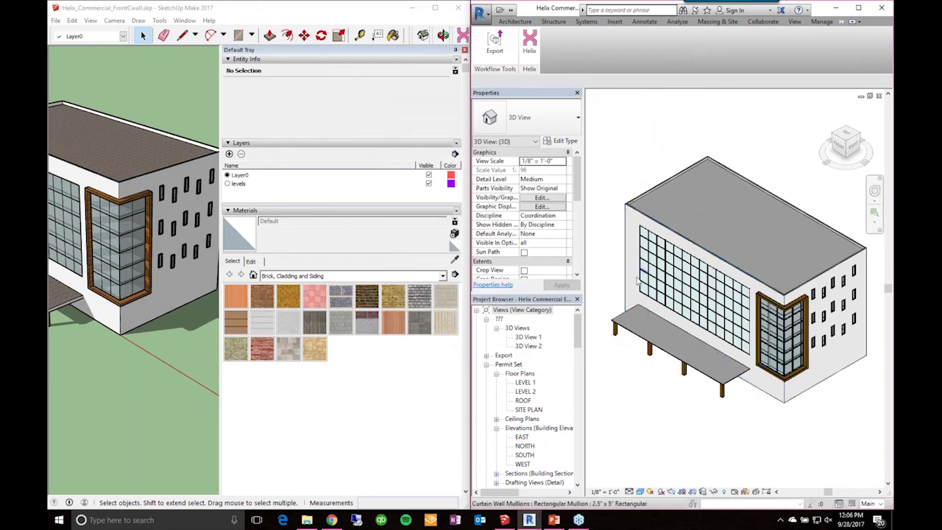
{"action": "scroll", "coordinate": [630, 272], "scroll_direction": "down", "scroll_amount": 5}
{"action": "scroll", "coordinate": [713, 307], "scroll_direction": "up", "scroll_amount": 3}
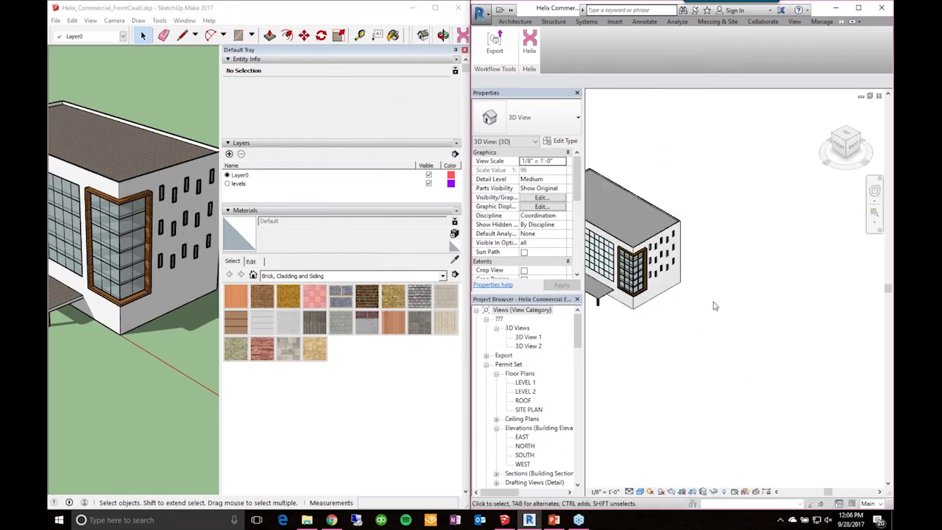
{"action": "middle_click_drag", "start_coordinate": [718, 306], "coordinate": [720, 303], "text": "shift"}
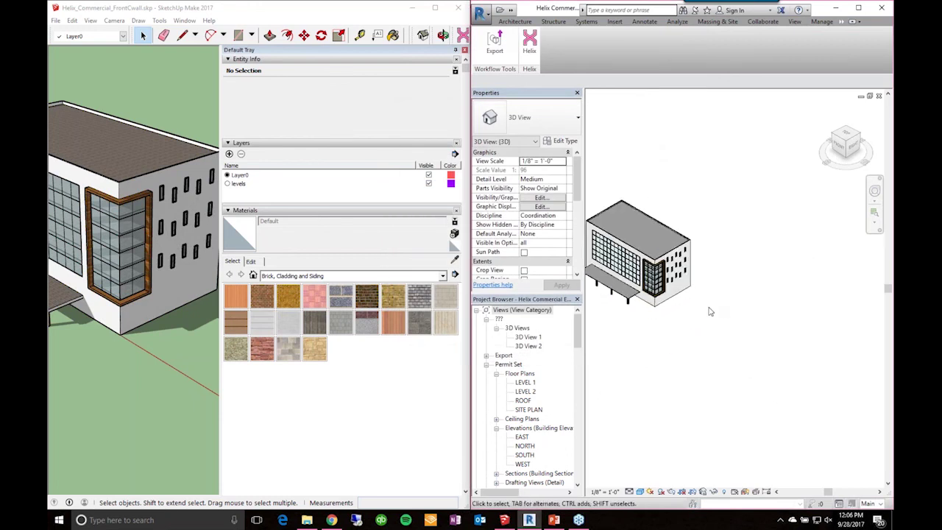
{"action": "scroll", "coordinate": [667, 288], "scroll_direction": "up", "scroll_amount": 3}
{"action": "left_click", "coordinate": [667, 289]}
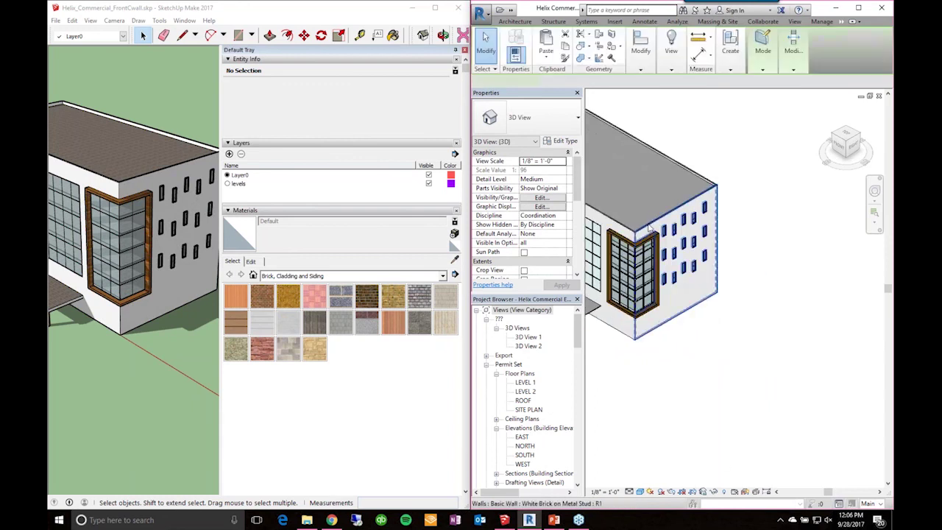
{"action": "left_click", "coordinate": [714, 491]}
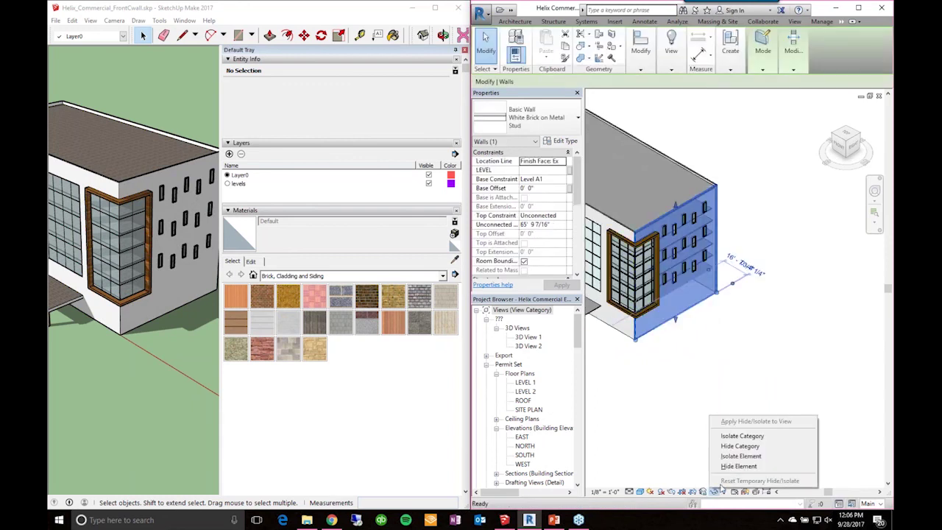
{"action": "left_click", "coordinate": [734, 461]}
{"action": "left_click", "coordinate": [678, 361]}
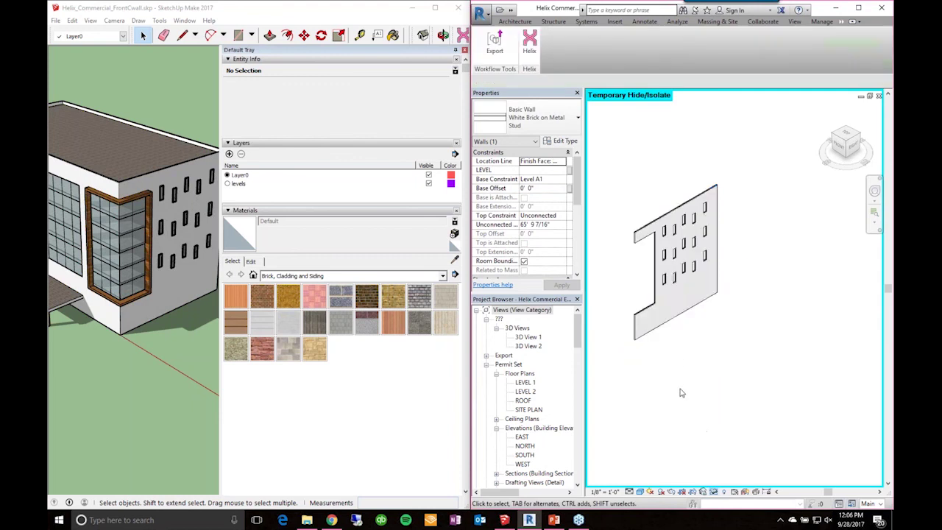
Open the Type Properties of the isolated wall's White Brick on Metal Stud type.
{"action": "scroll", "coordinate": [634, 265], "scroll_direction": "up", "scroll_amount": 3}
{"action": "left_click", "coordinate": [637, 222]}
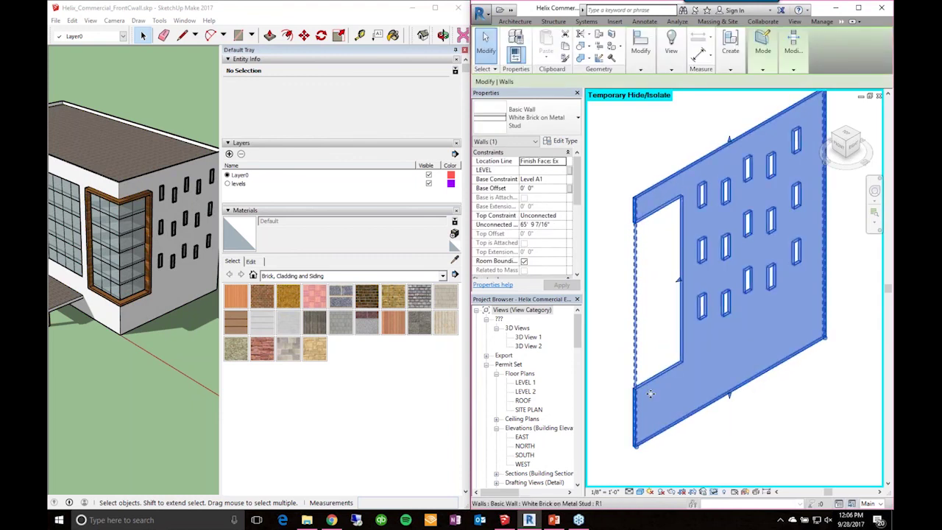
{"action": "left_click", "coordinate": [714, 491]}
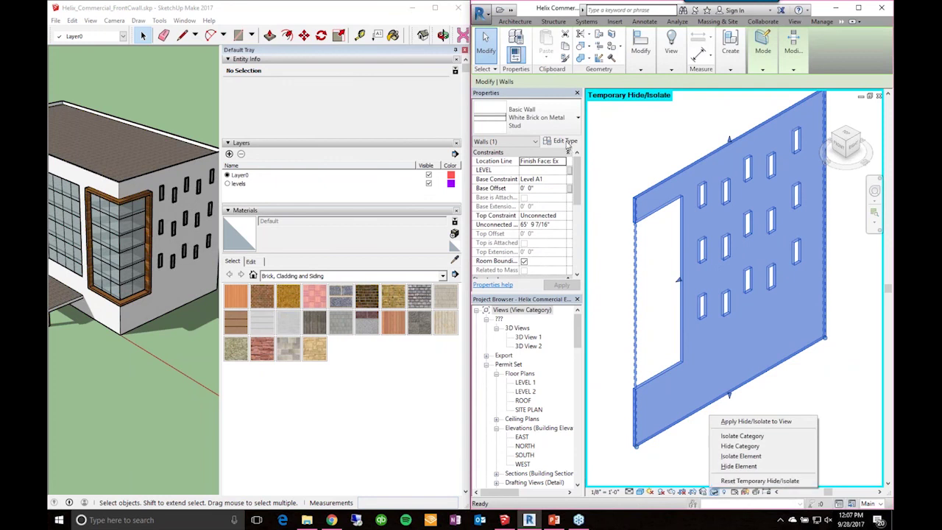
{"action": "left_click", "coordinate": [610, 174]}
{"action": "left_click", "coordinate": [565, 140]}
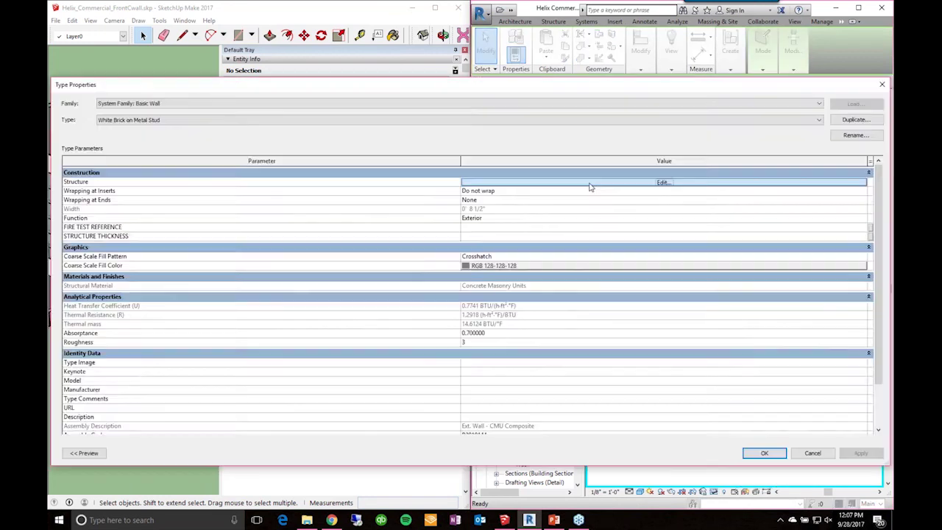
Preview the White Brick on Metal Stud wall's brick, mortar and concrete masonry layers in Edit Assembly.
{"action": "left_click", "coordinate": [589, 185]}
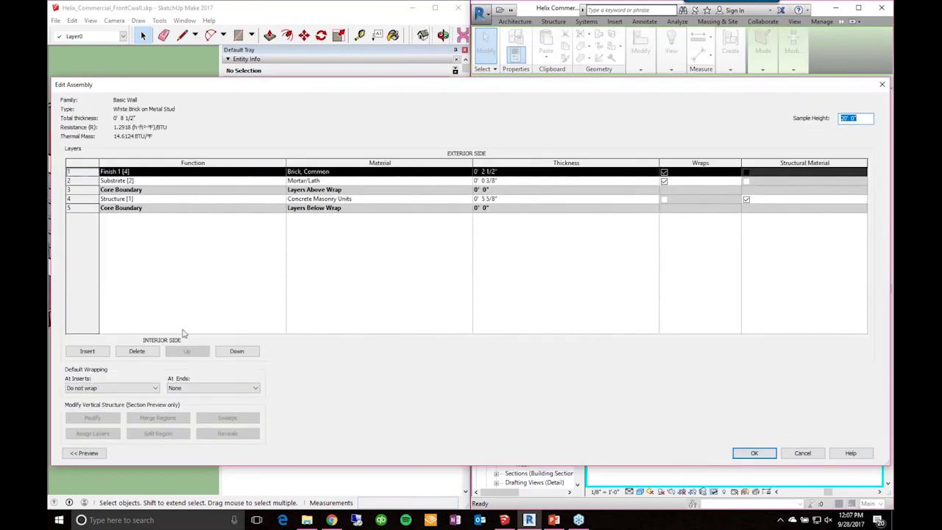
{"action": "left_click", "coordinate": [84, 453]}
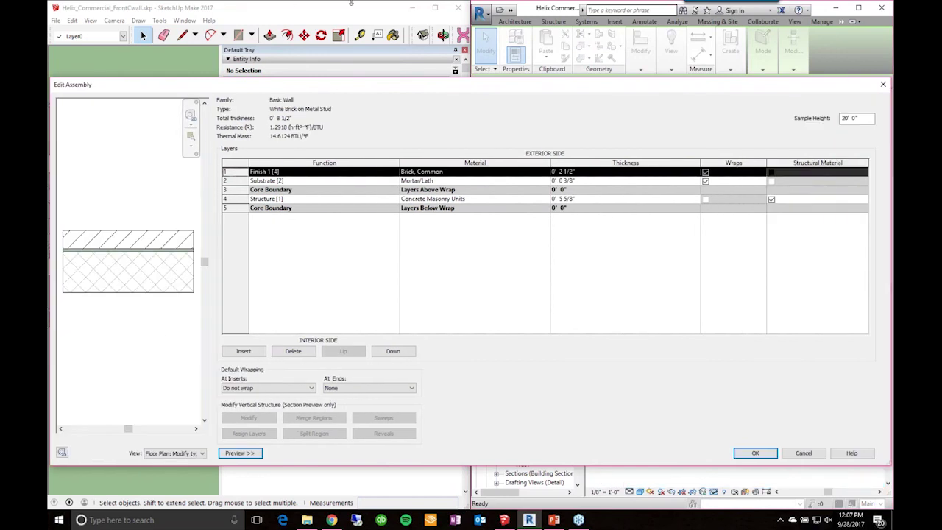
{"action": "left_click_drag", "start_coordinate": [419, 83], "coordinate": [277, 28]}
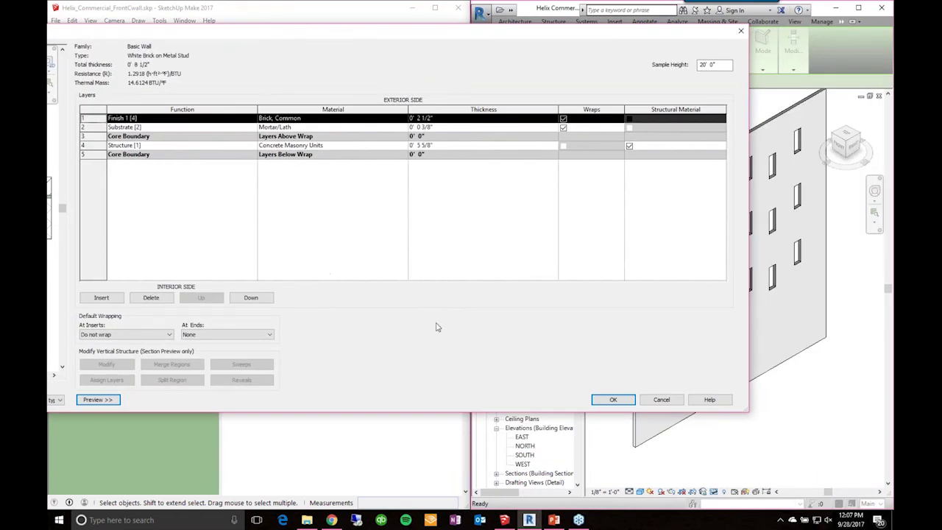
Close Edit Assembly and Type Properties without changes, then reset the temporary hide/isolate.
{"action": "left_click", "coordinate": [613, 399]}
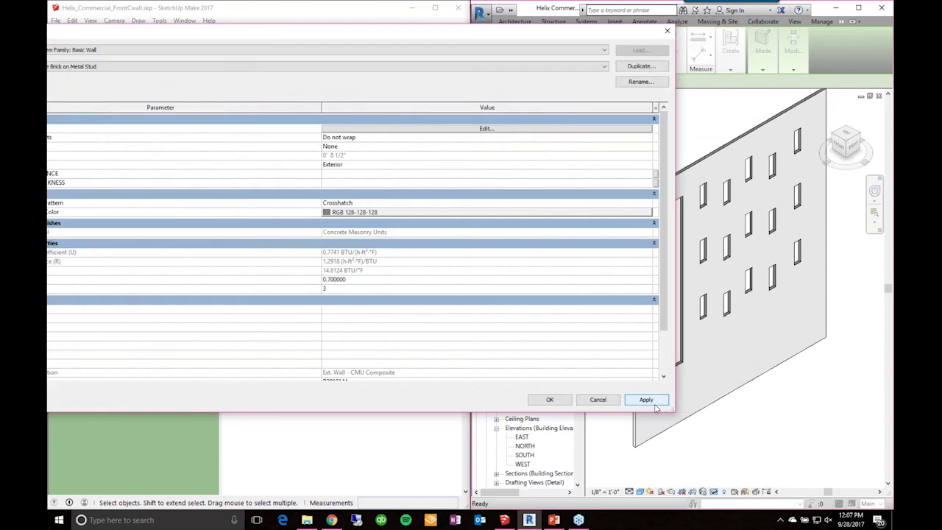
{"action": "left_click", "coordinate": [597, 399]}
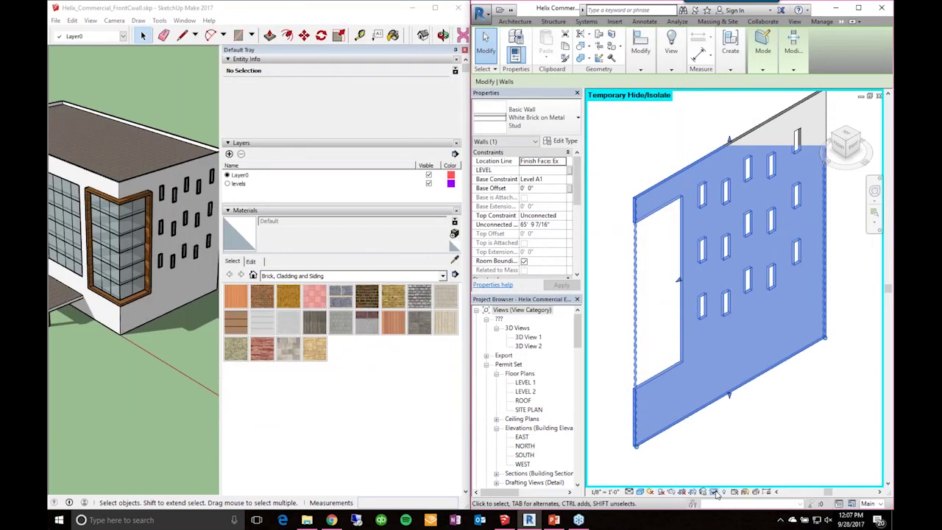
{"action": "left_click", "coordinate": [713, 492]}
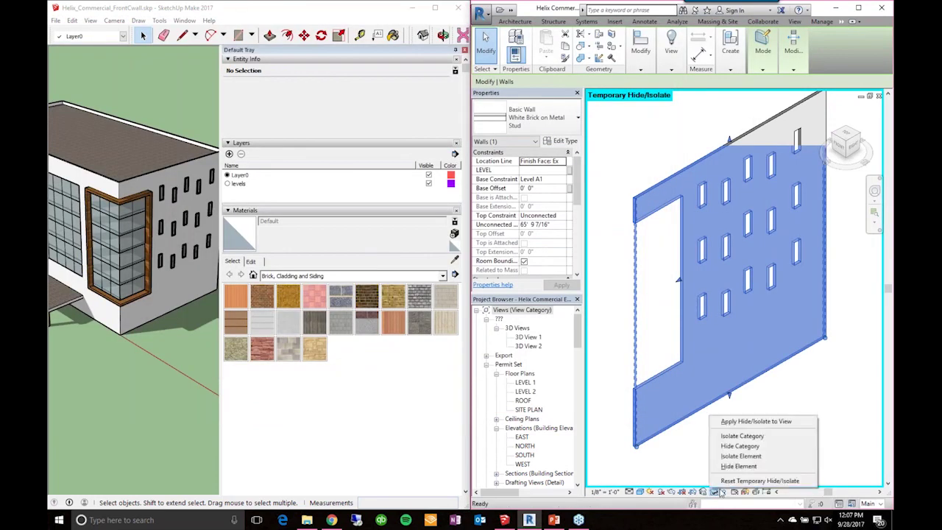